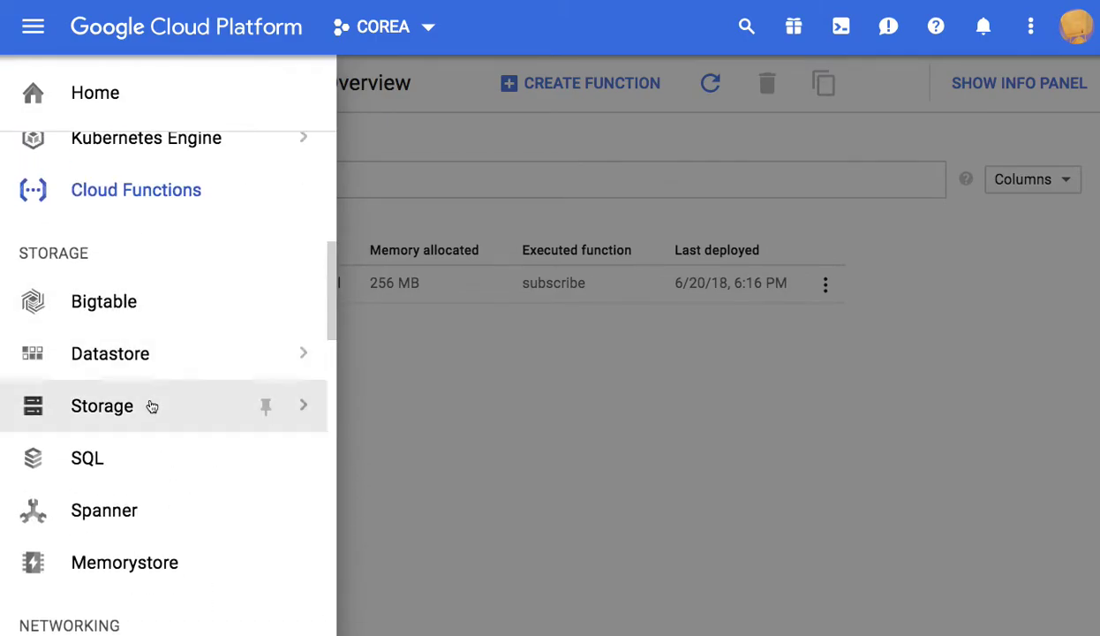
- Create a Cloud Storage bucket named hash-archieve with the Multi-Regional storage class and United States location
mouse_move(150, 407)
left_click(371, 408)
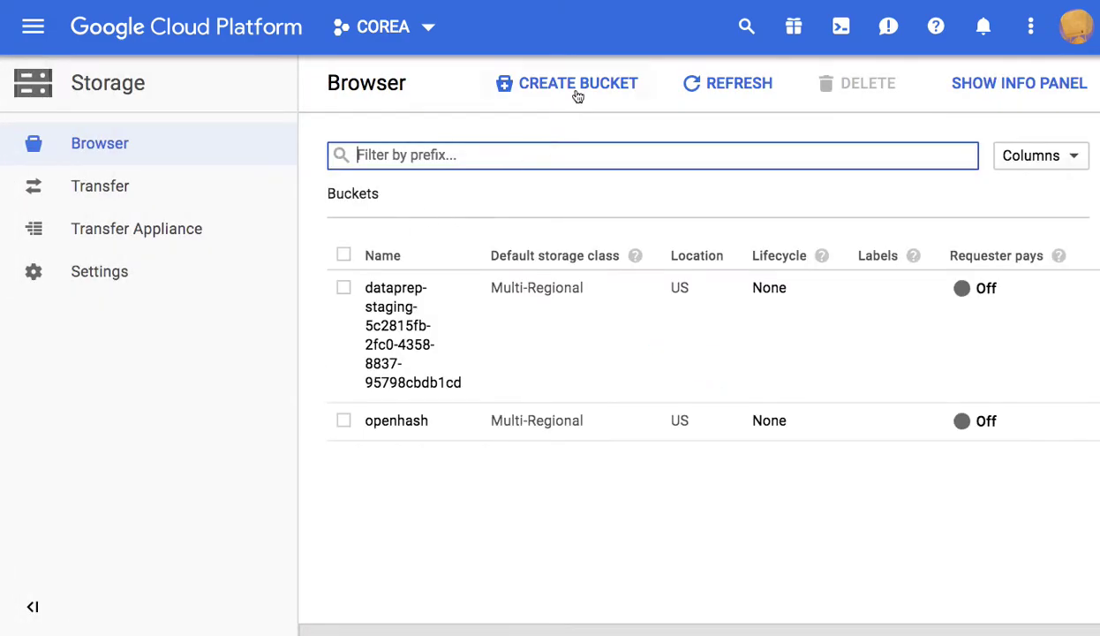
left_click(572, 90)
left_click(479, 201)
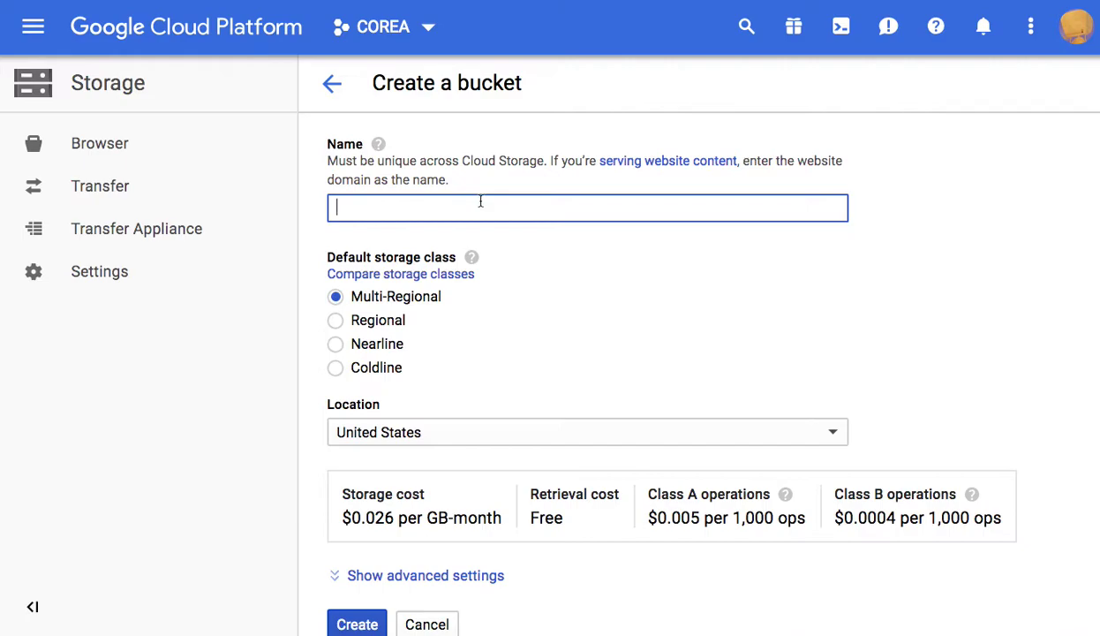
type("archie")
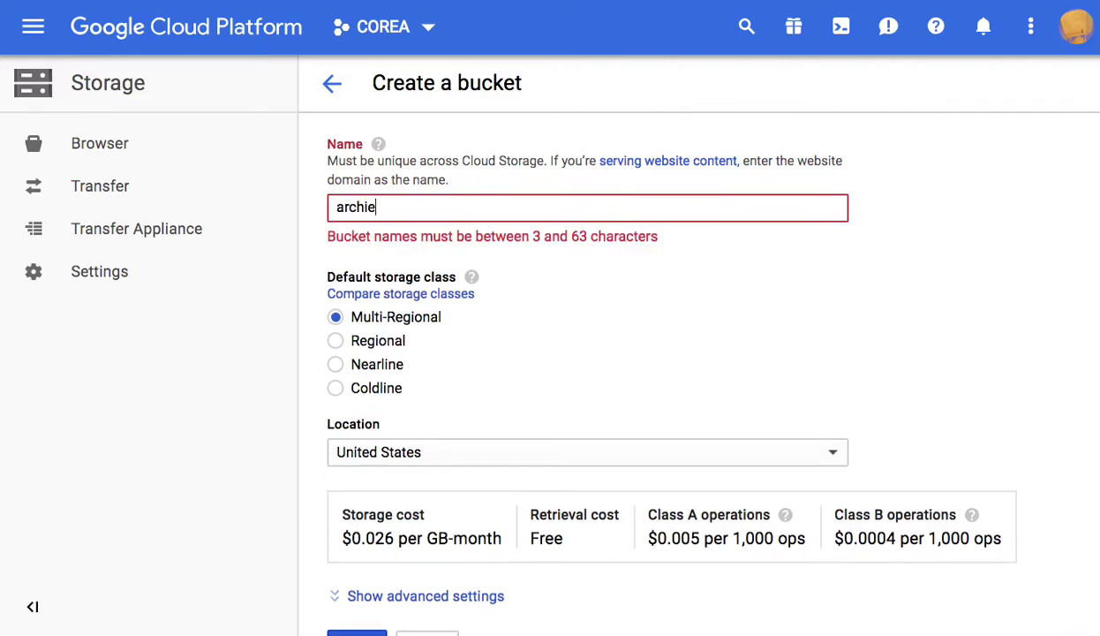
type("ved")
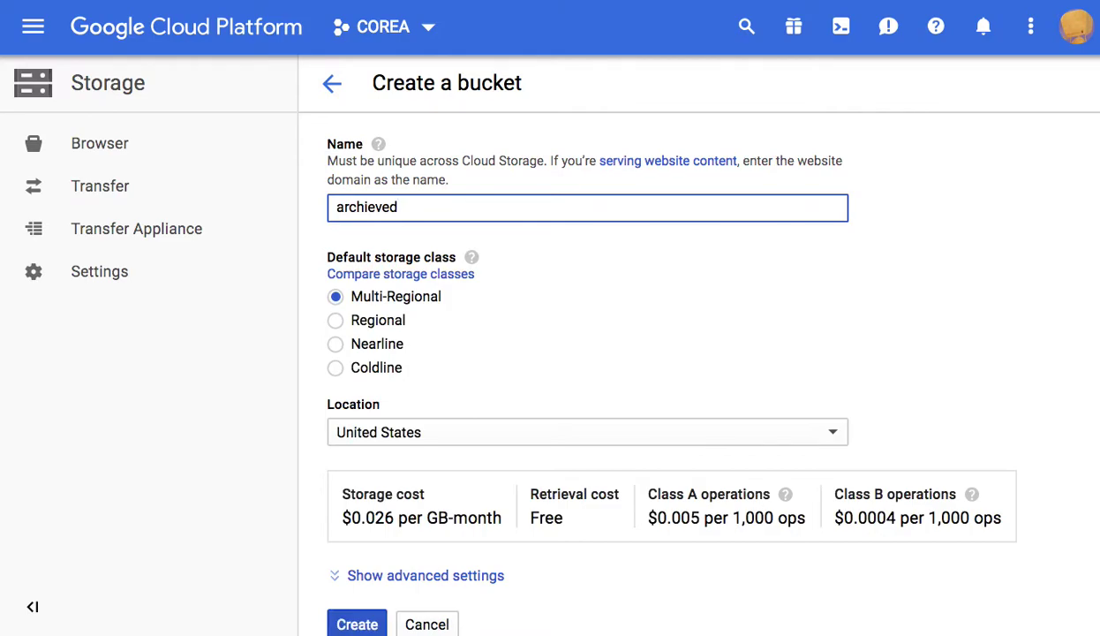
key("BackSpace")
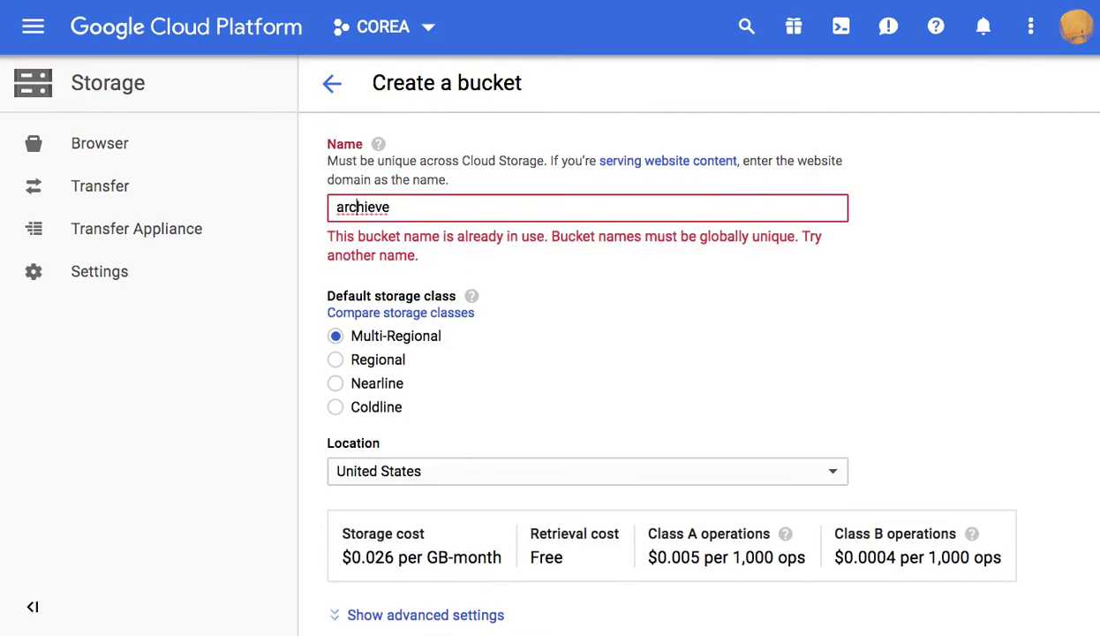
type("hash-")
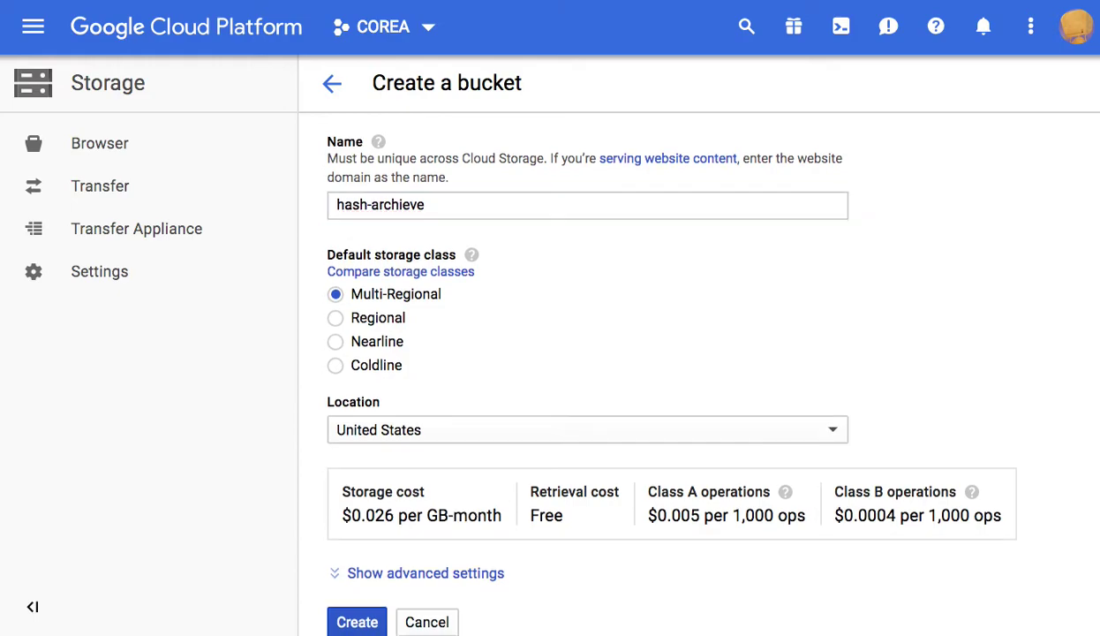
left_click(374, 621)
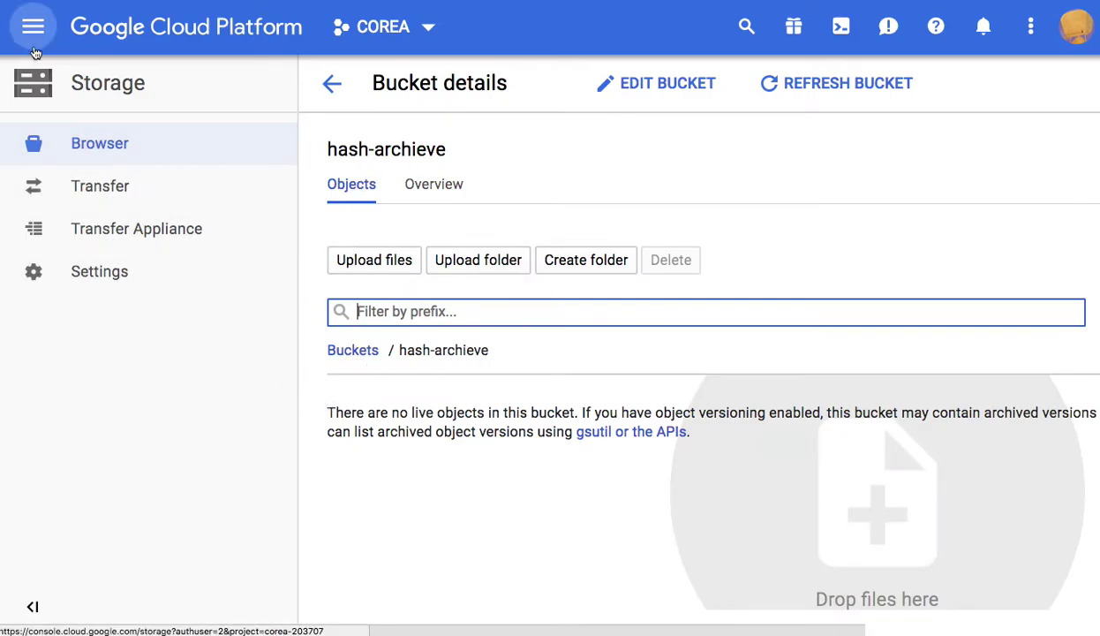
- Return to the Cloud Functions overview and start a new function named archieve
key("alt+Left")
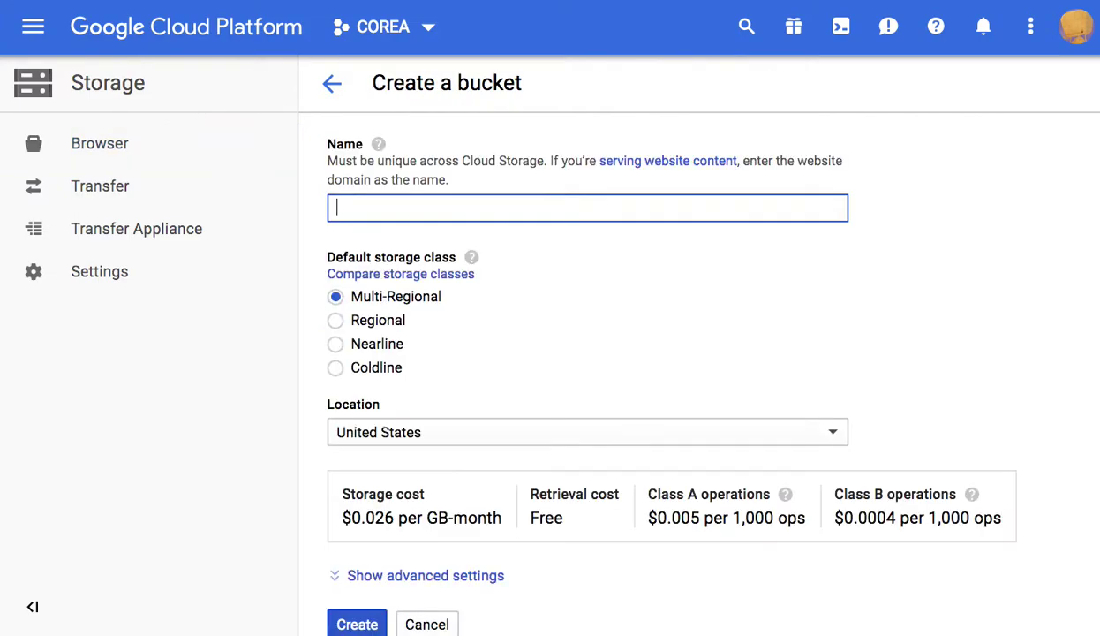
key("alt+Left")
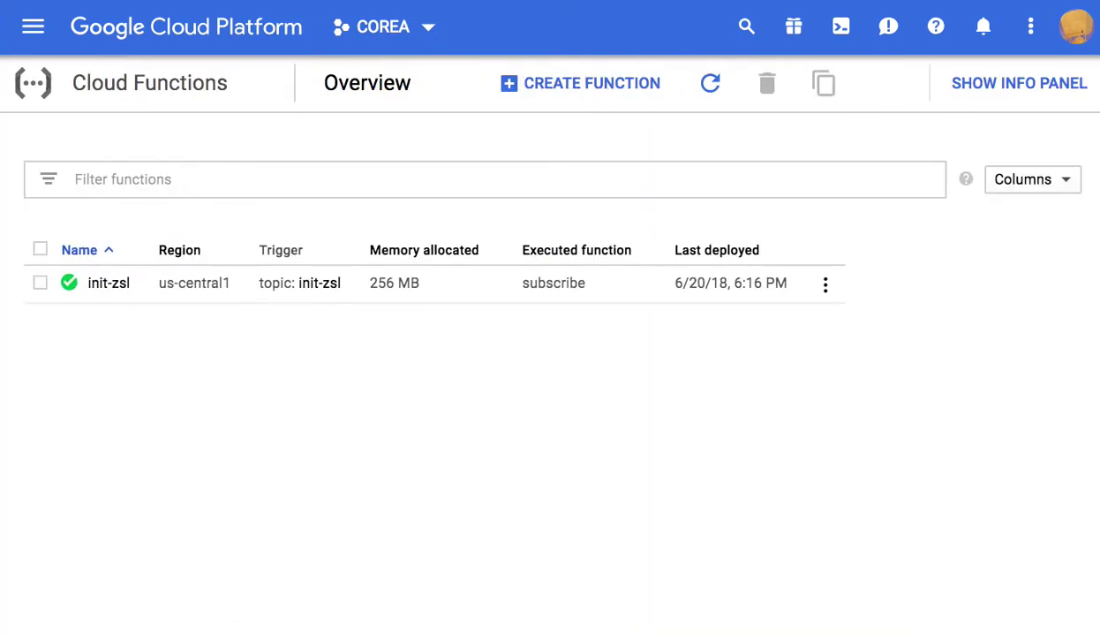
left_click(579, 85)
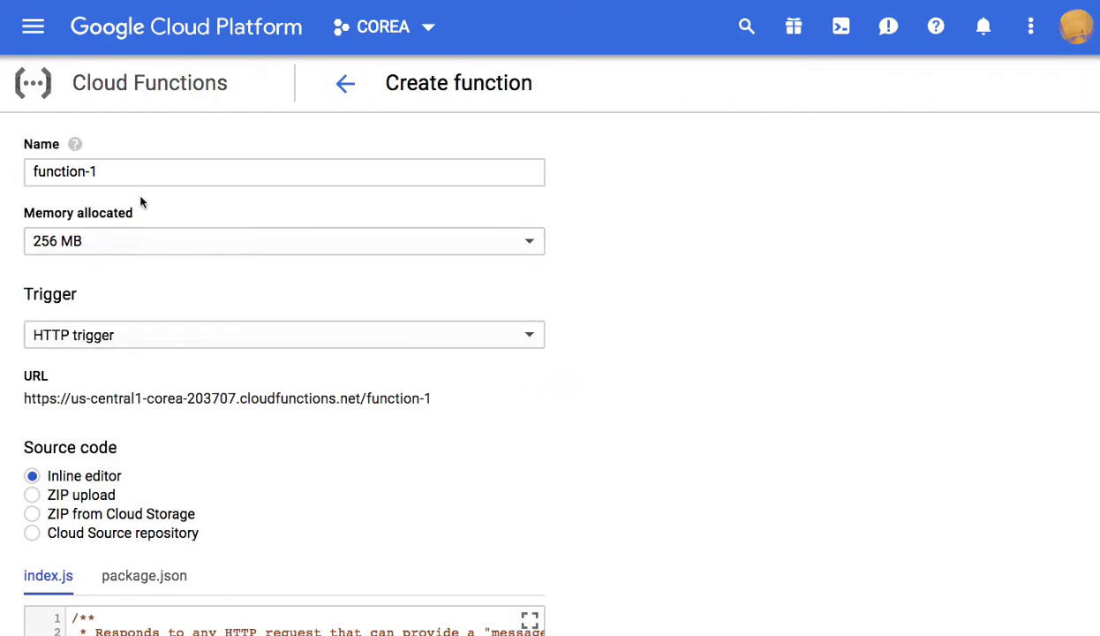
double_click(139, 173)
triple_click(140, 173)
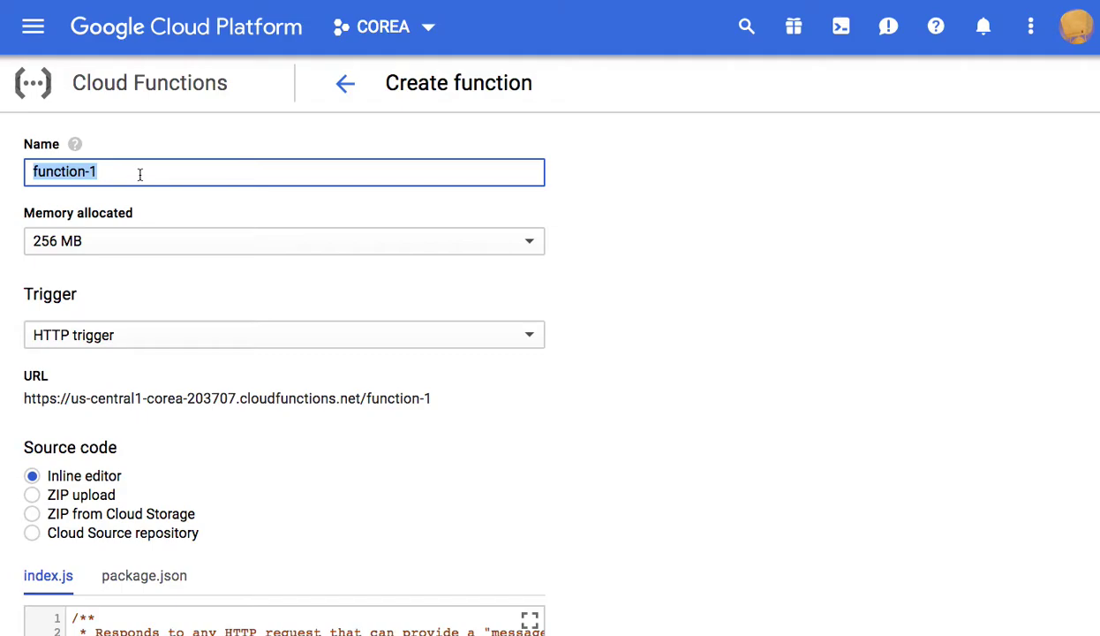
type("archieve")
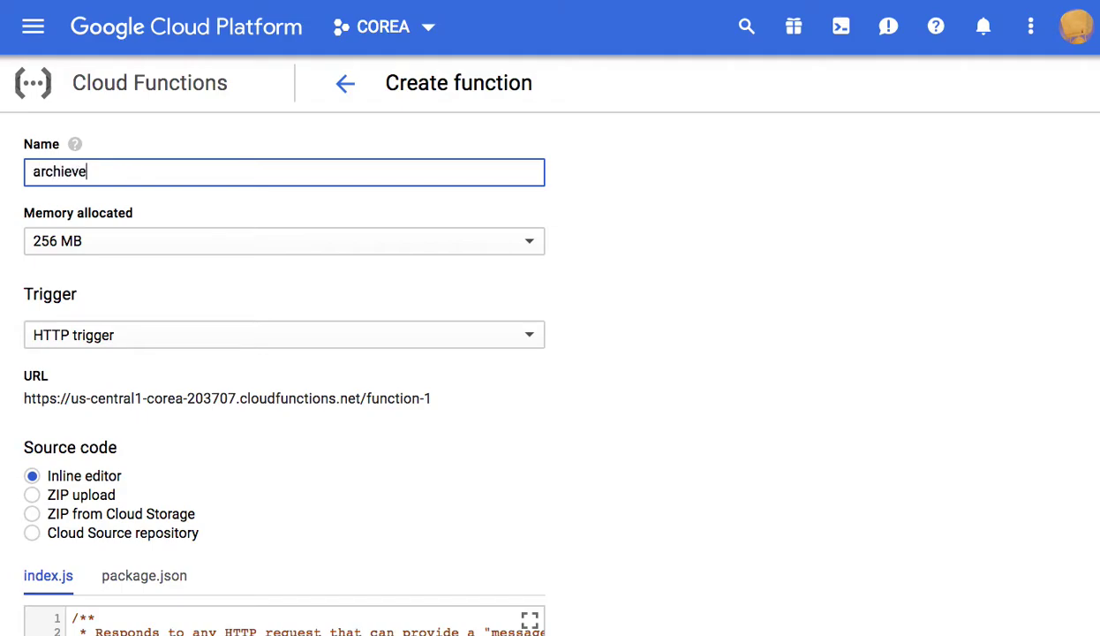
- Set the function's trigger to the Cloud Storage bucket hash-archieve with the Archive event type
left_click(181, 342)
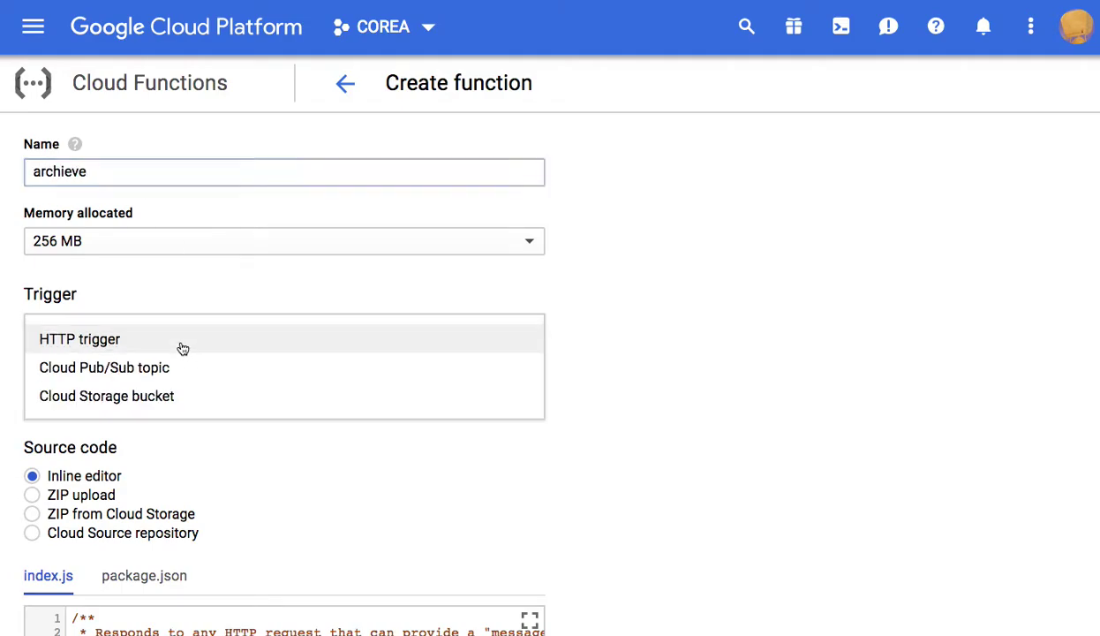
left_click(171, 397)
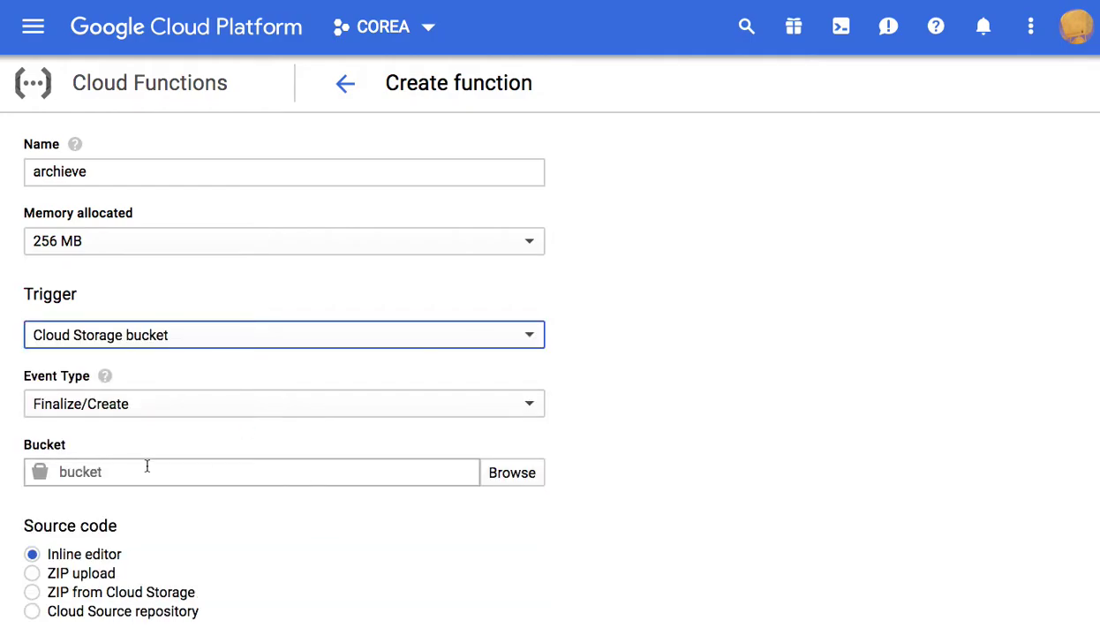
left_click(505, 475)
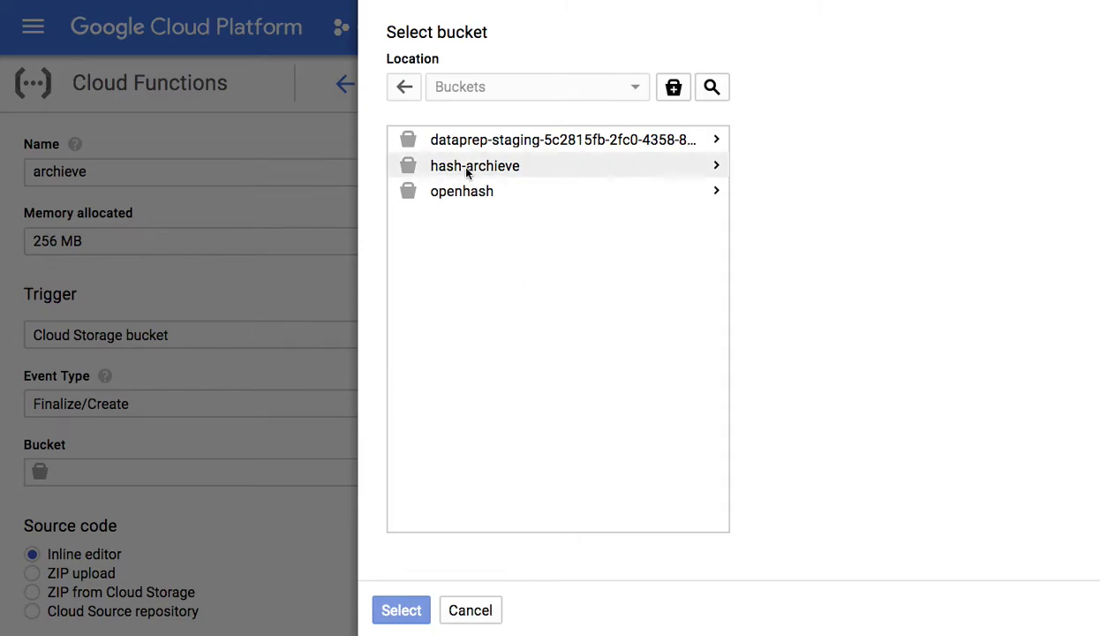
left_click(494, 170)
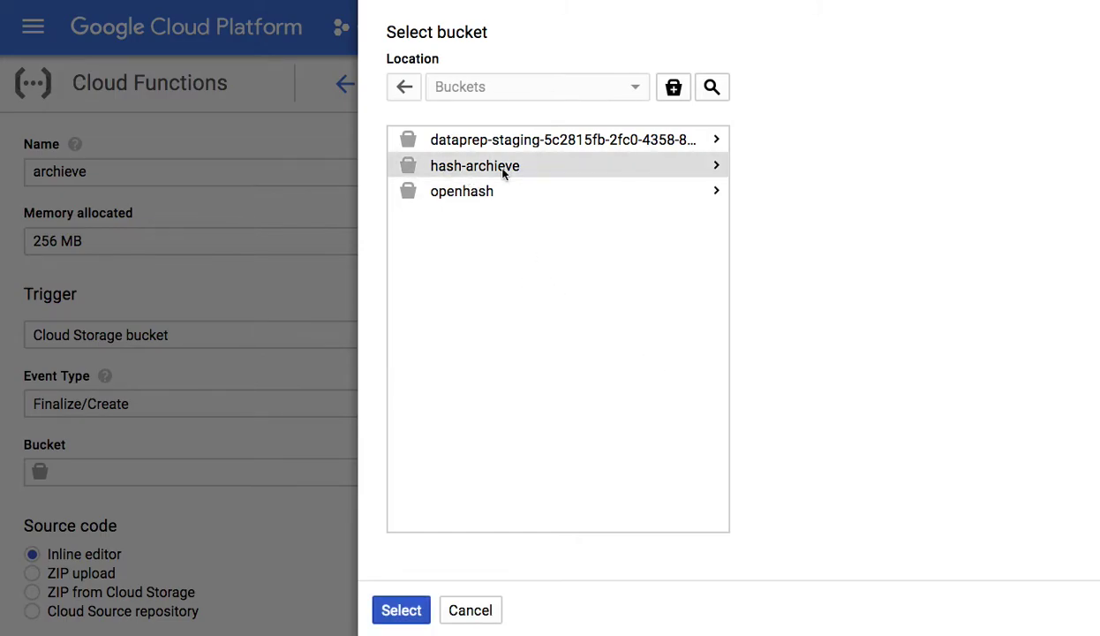
left_click(402, 608)
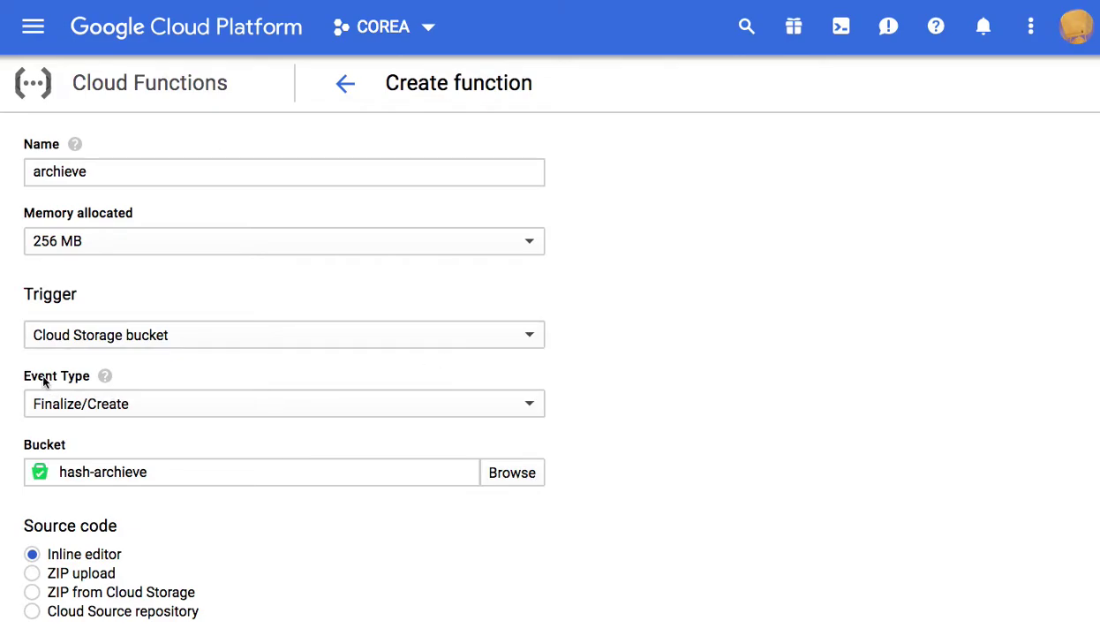
left_click(48, 403)
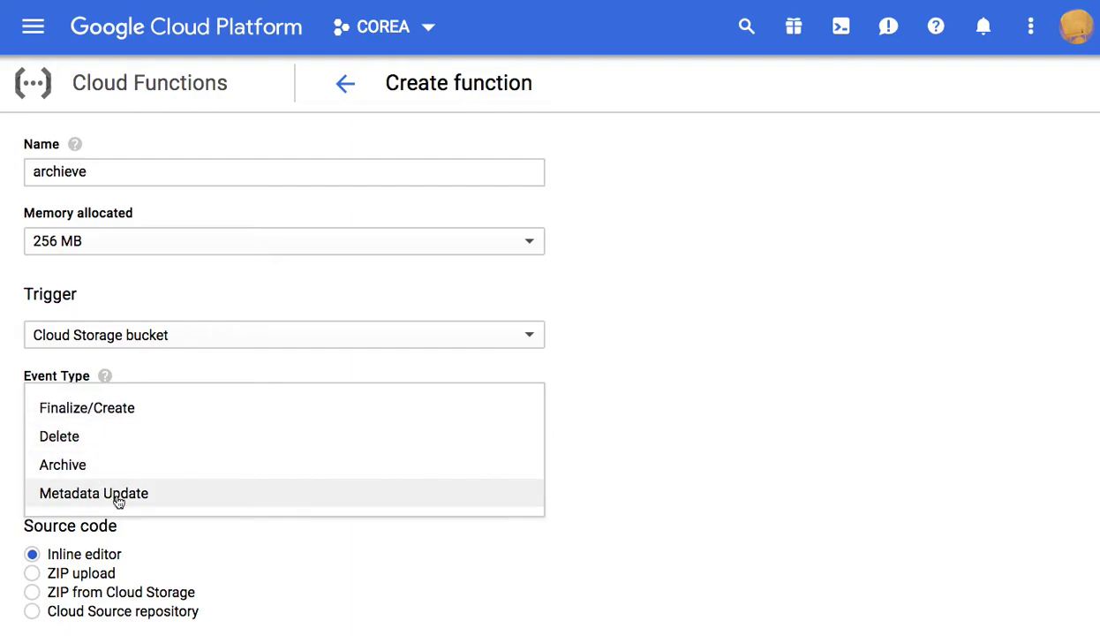
left_click(65, 465)
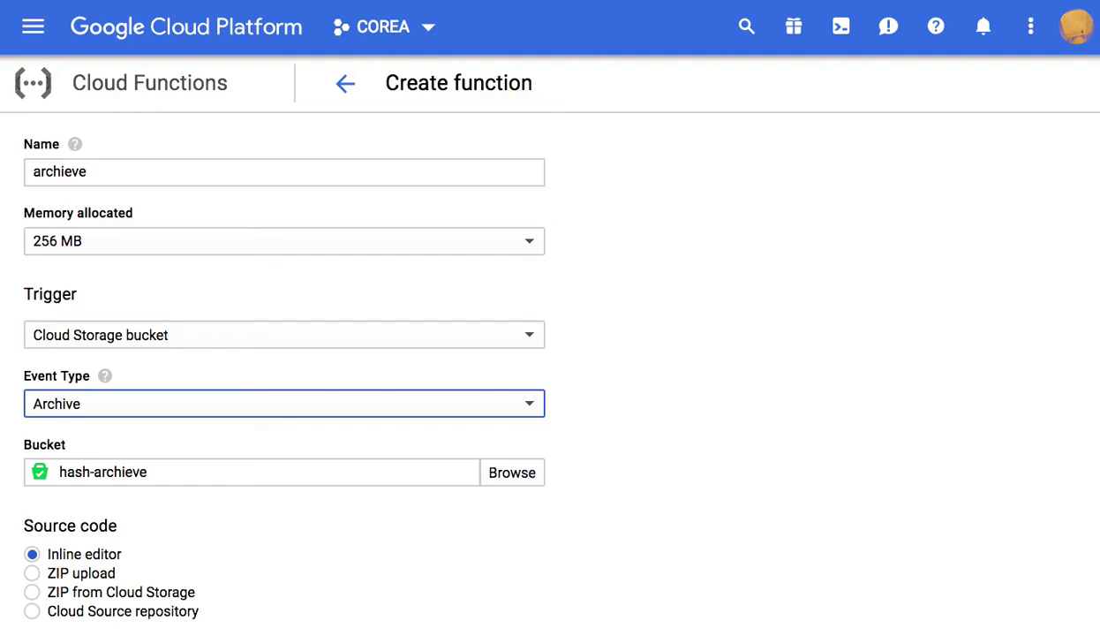
- Create the function with the default inline code, executing processFile
scroll(766, 396, "down", 5)
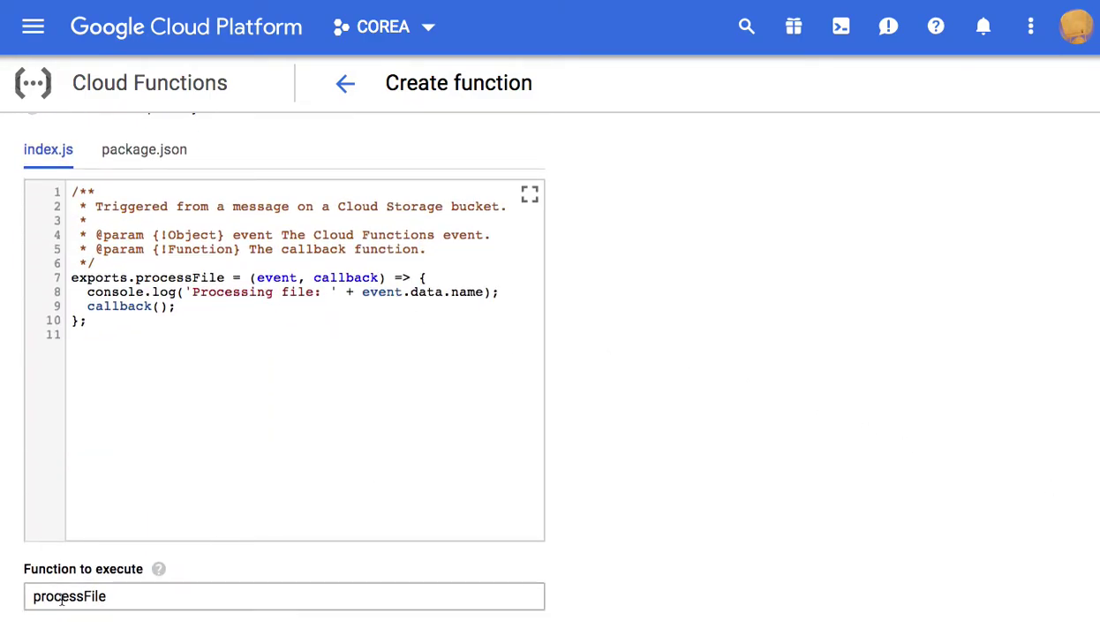
scroll(556, 508, "down", 3)
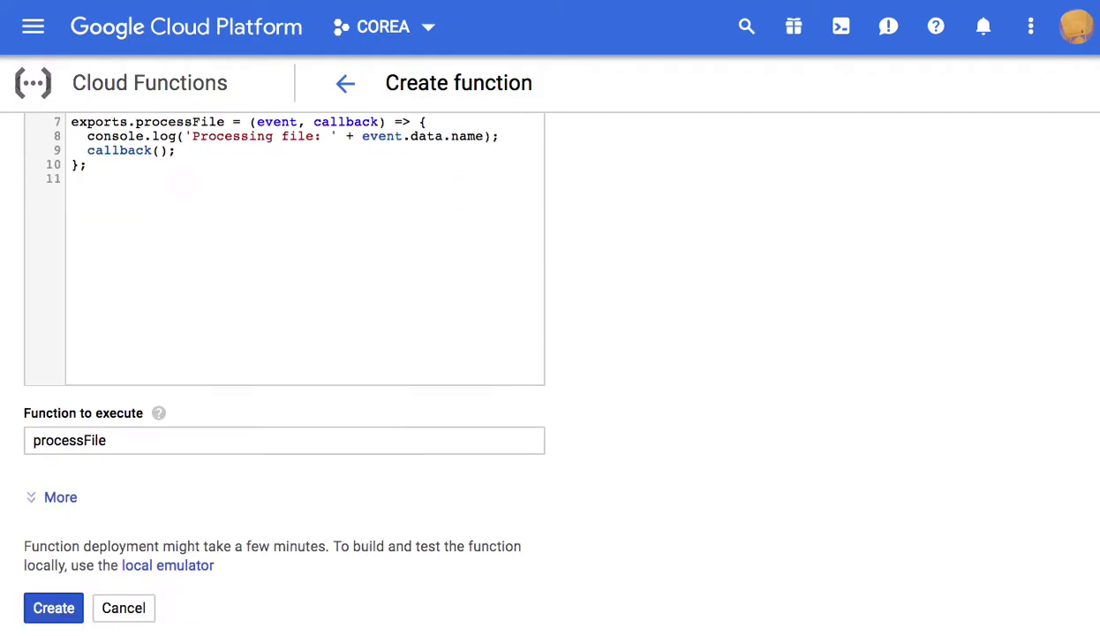
left_click(43, 613)
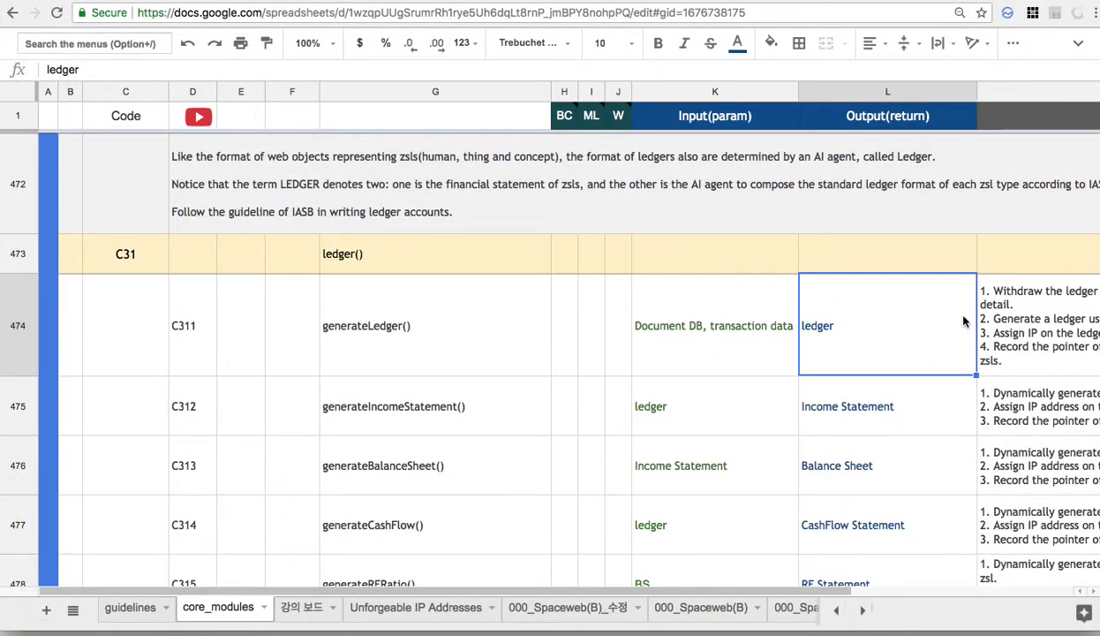
- In the Google Sheets document, open the 강의 보드 sheet and clear the six notes in rows 15 to 20
scroll(1065, 293, "down", 20)
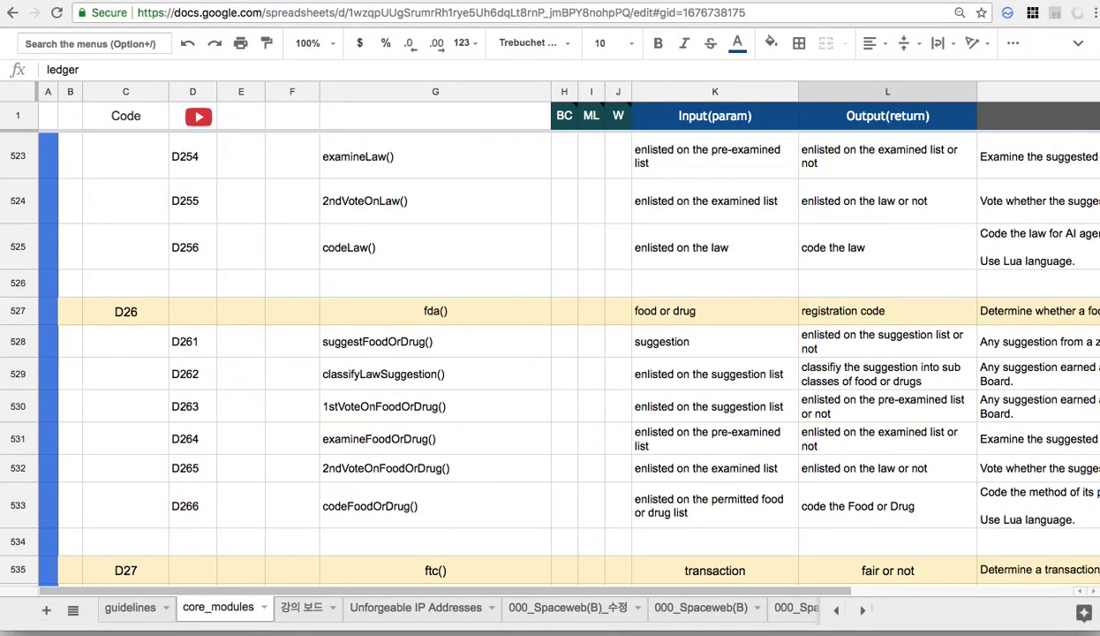
left_click(300, 609)
left_click_drag(148, 148, 866, 549)
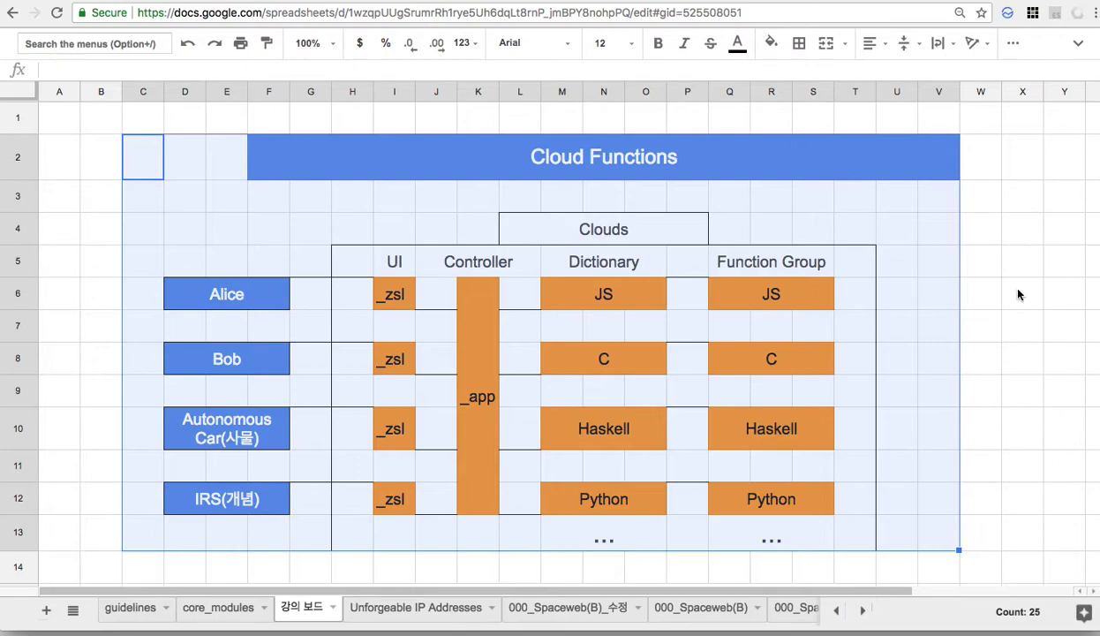
scroll(550, 353, "down", 5)
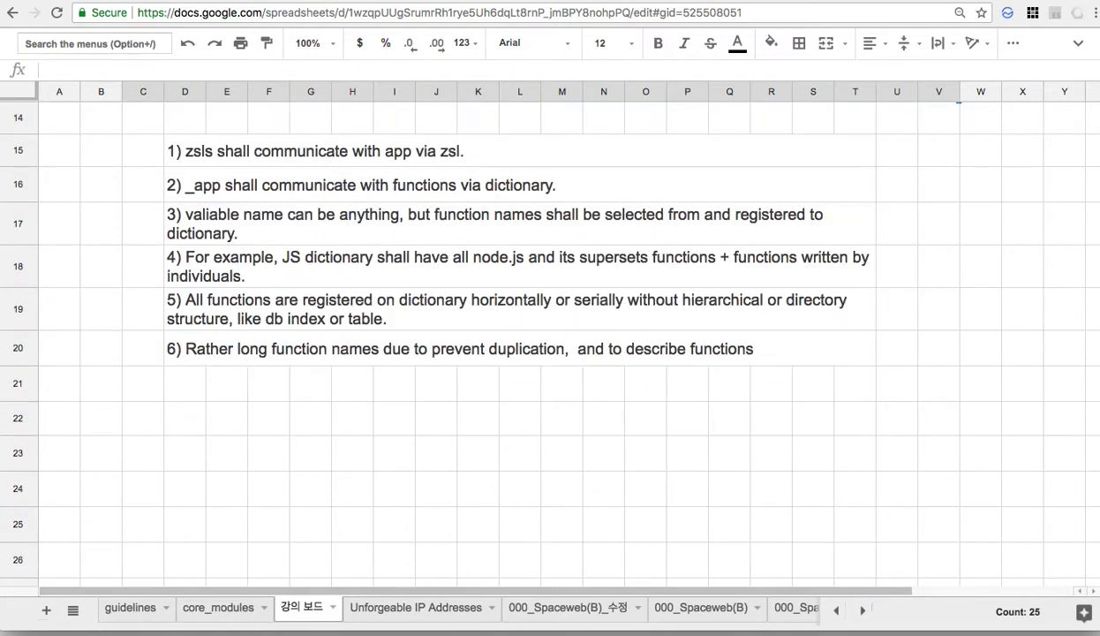
left_click_drag(518, 150, 662, 351)
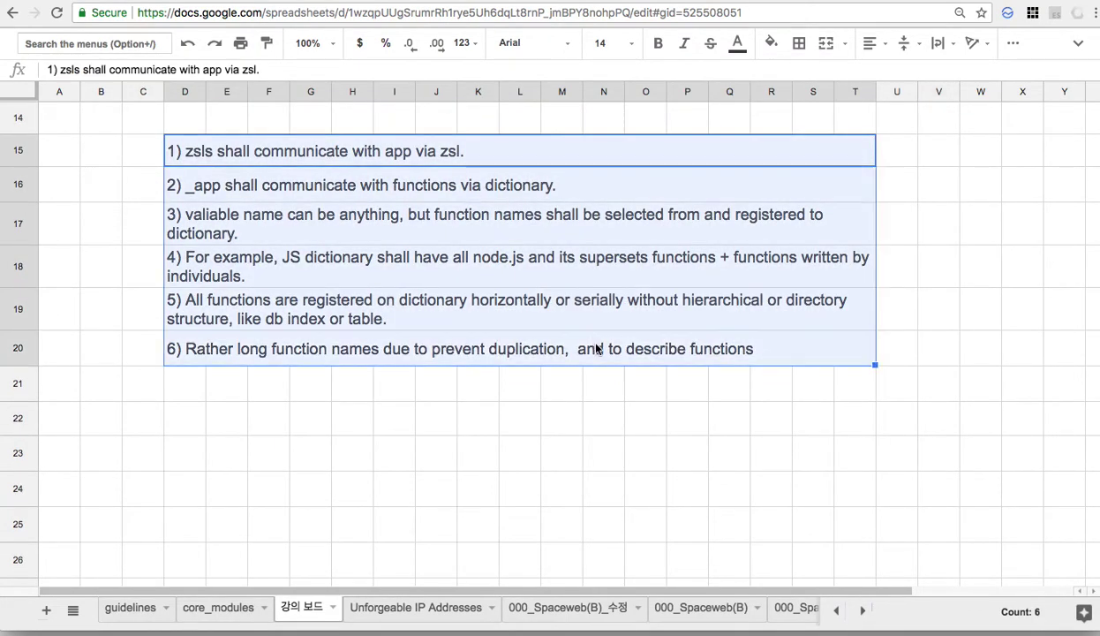
key("Delete")
- Enter "1) Blockchain: 1, 2, 3....4Gen => Openhash" in the merged cell of row 15
double_click(398, 164)
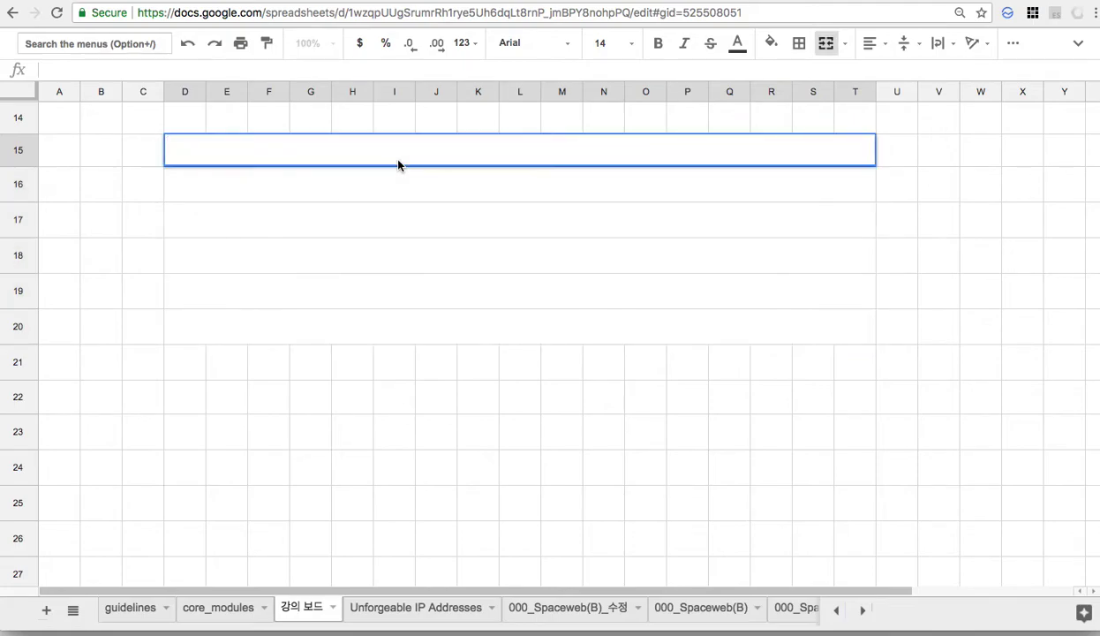
type("1) Blockcah")
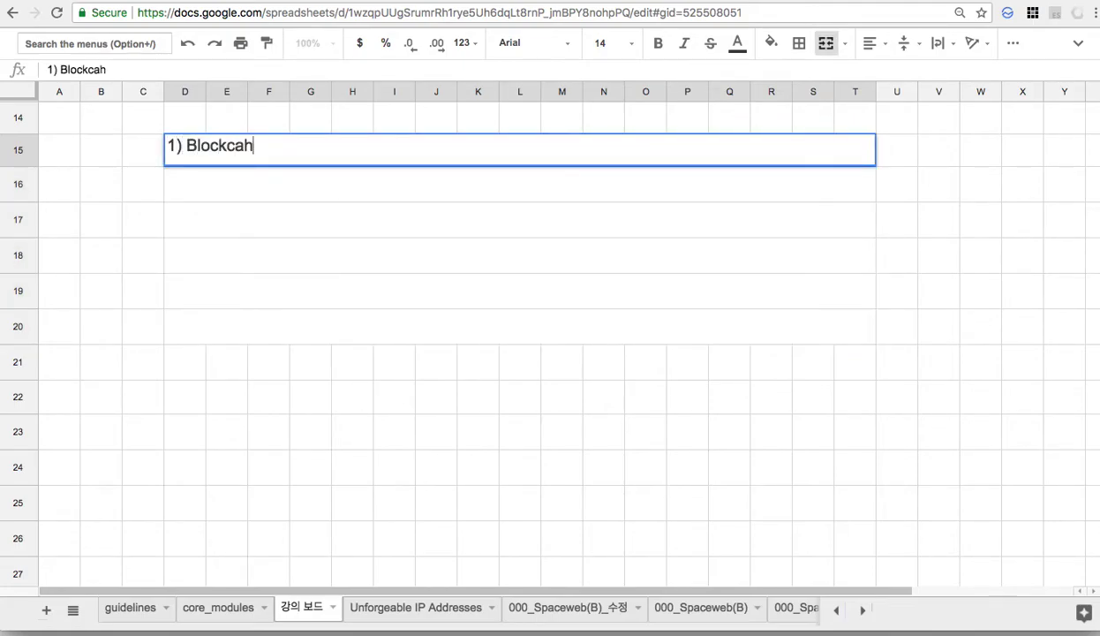
key("BackSpace")
key("BackSpace")
type("haing")
key("BackSpace")
type(": 1,")
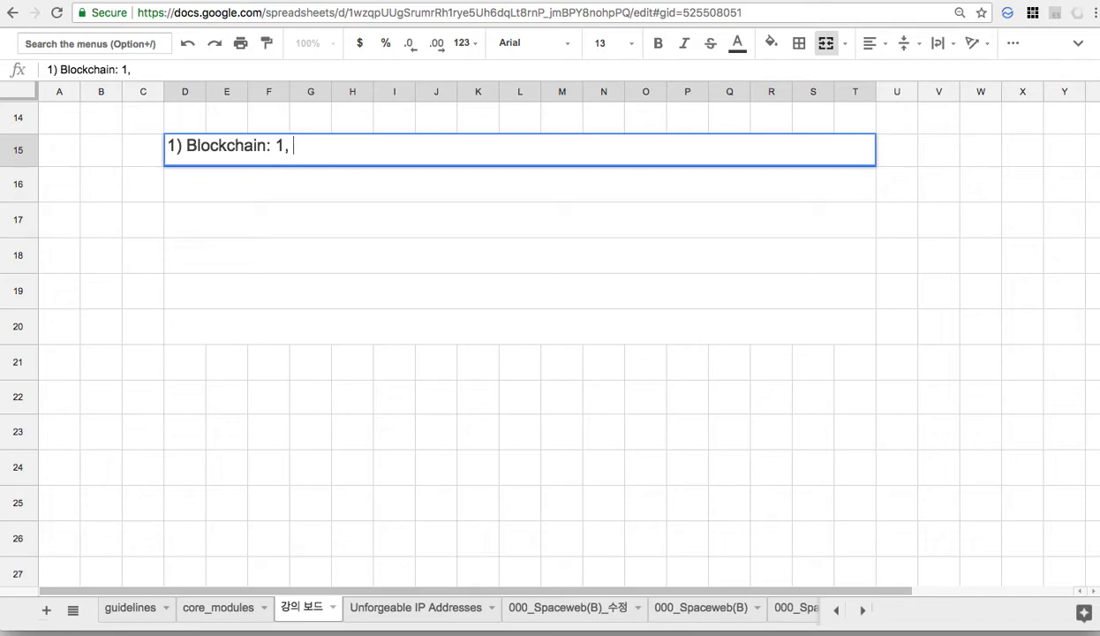
type(" 2, 3")
type("....4")
type("tp")
key("BackSpace")
key("BackSpace")
type("Geb")
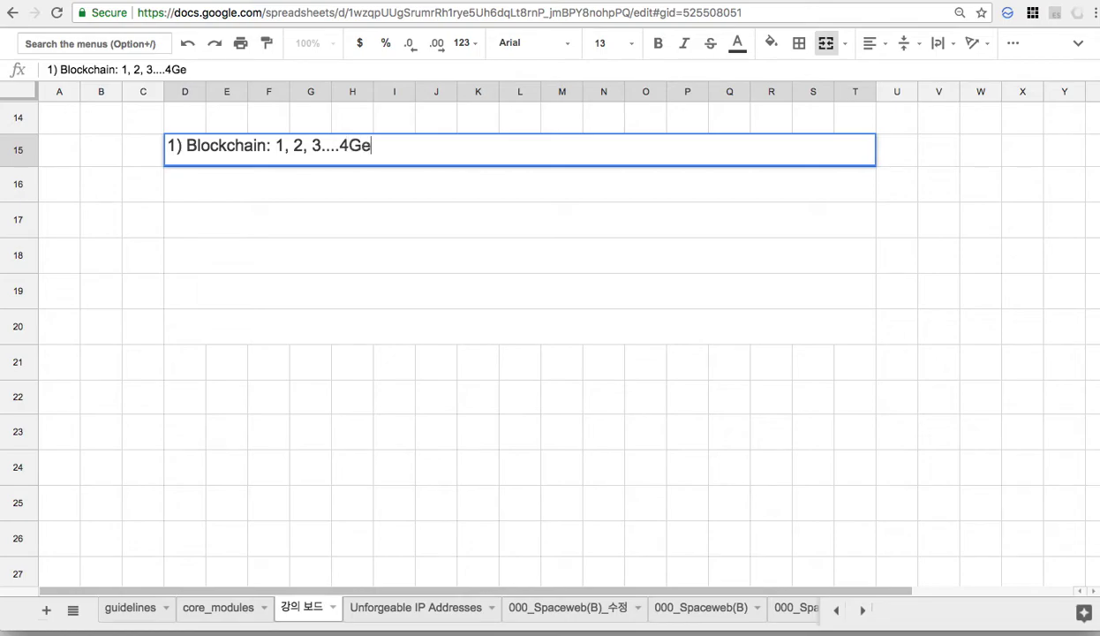
key("BackSpace")
type("n => Openhash")
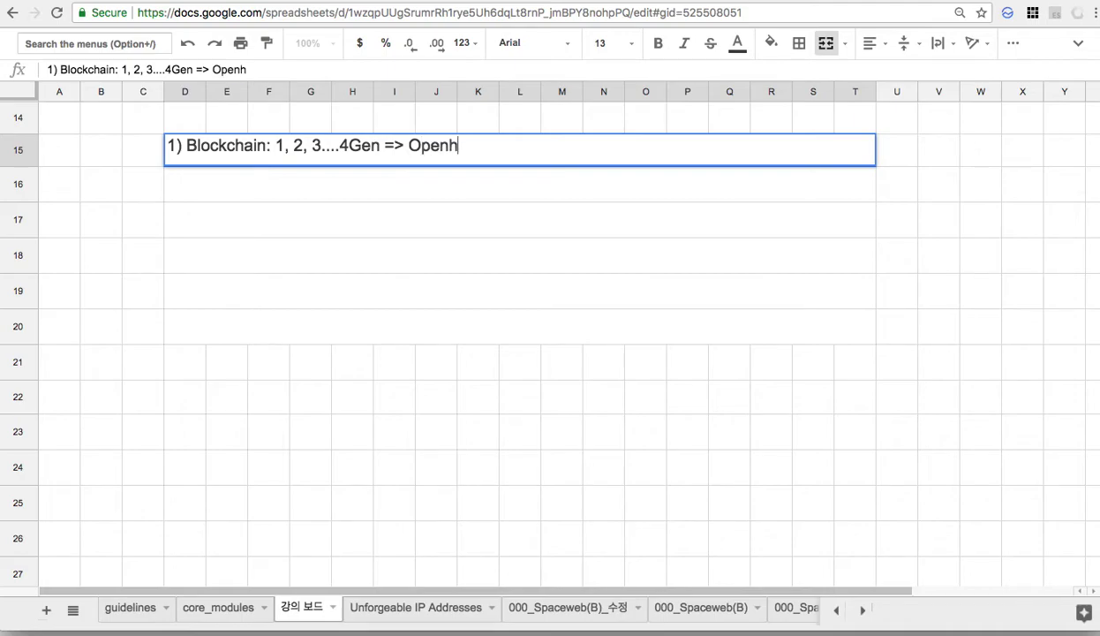
double_click(428, 145)
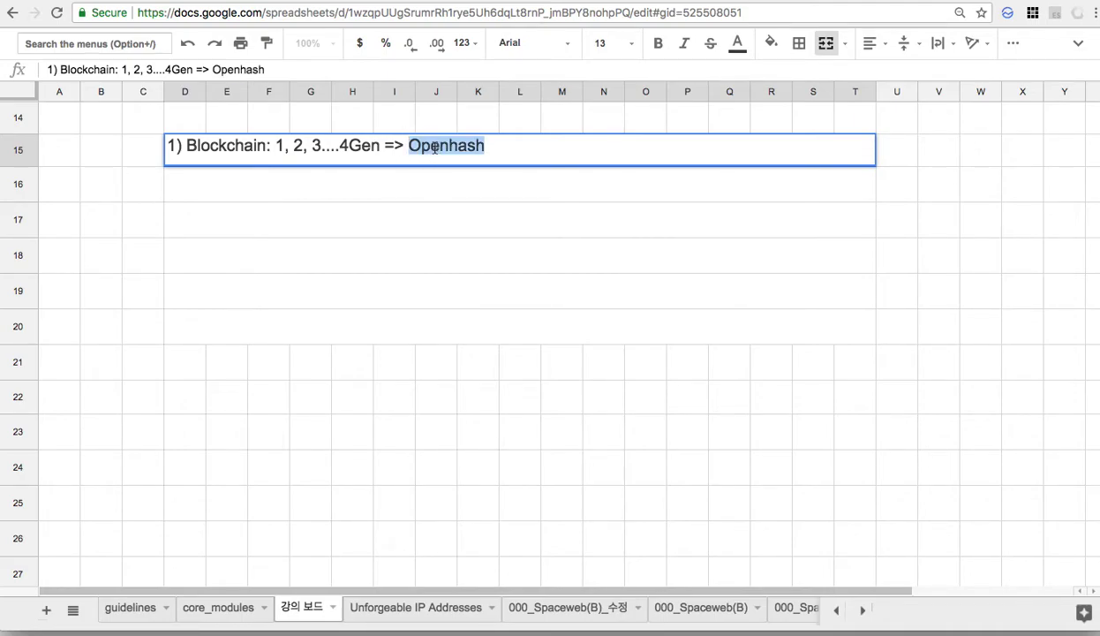
- Start the note in the merged cell of row 16 with "2) anti-forgery algorithm: hashgraph"
left_click(316, 183)
type("2)")
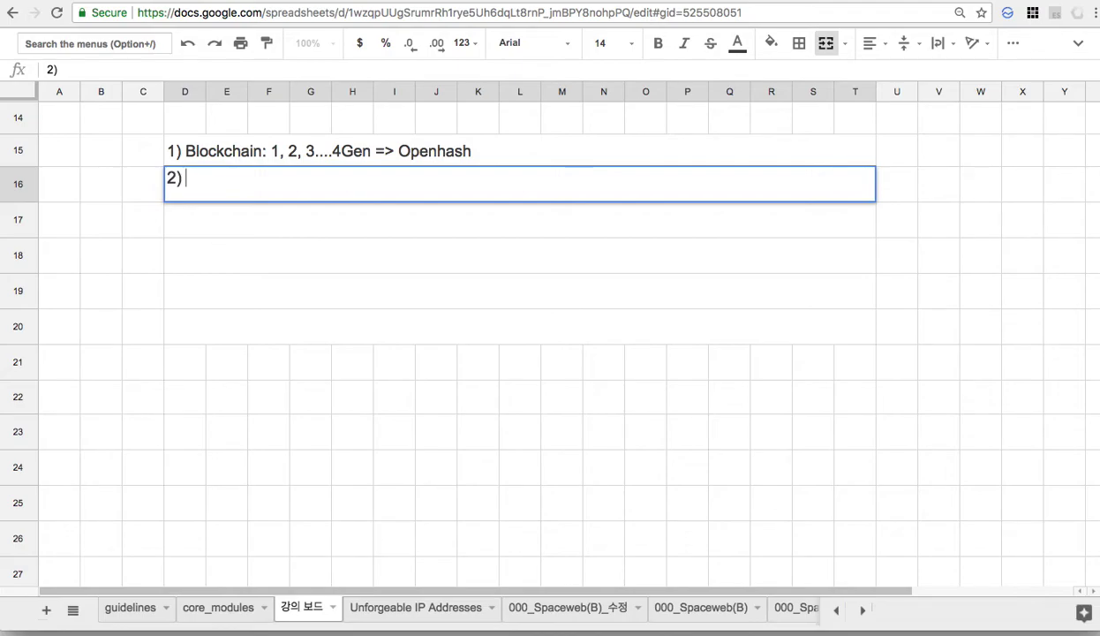
type("anti-forger")
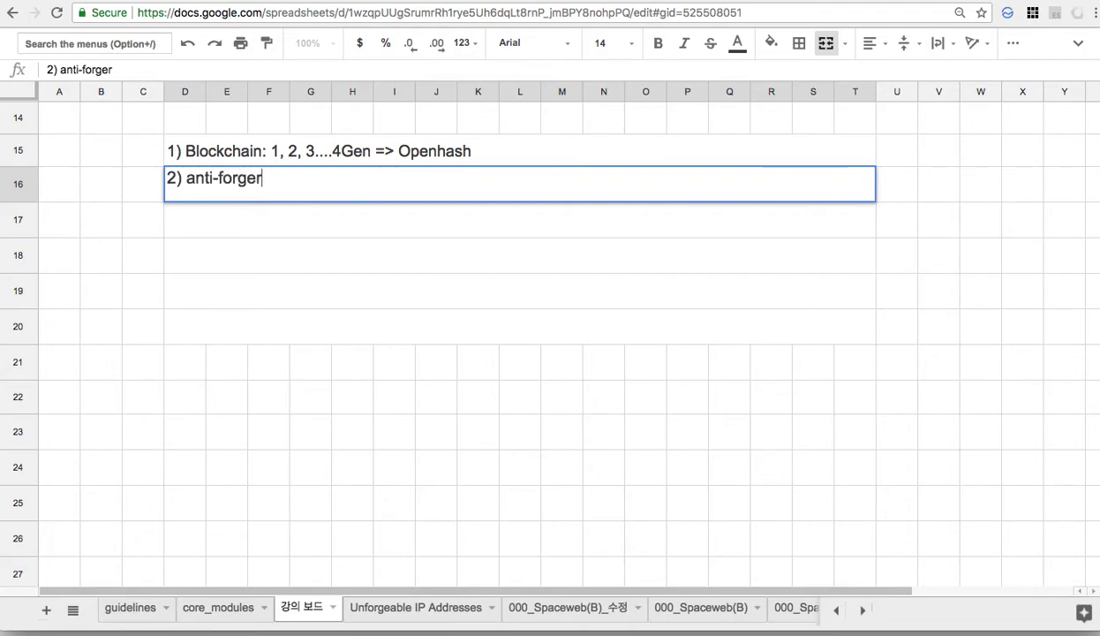
type("y arlgorithm")
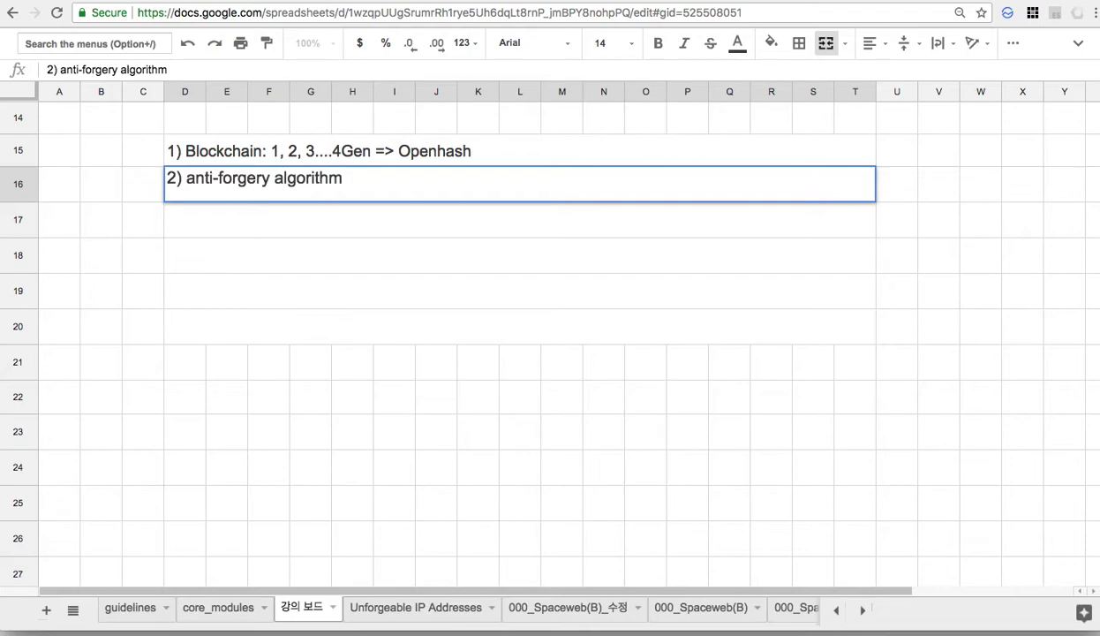
type(": hash")
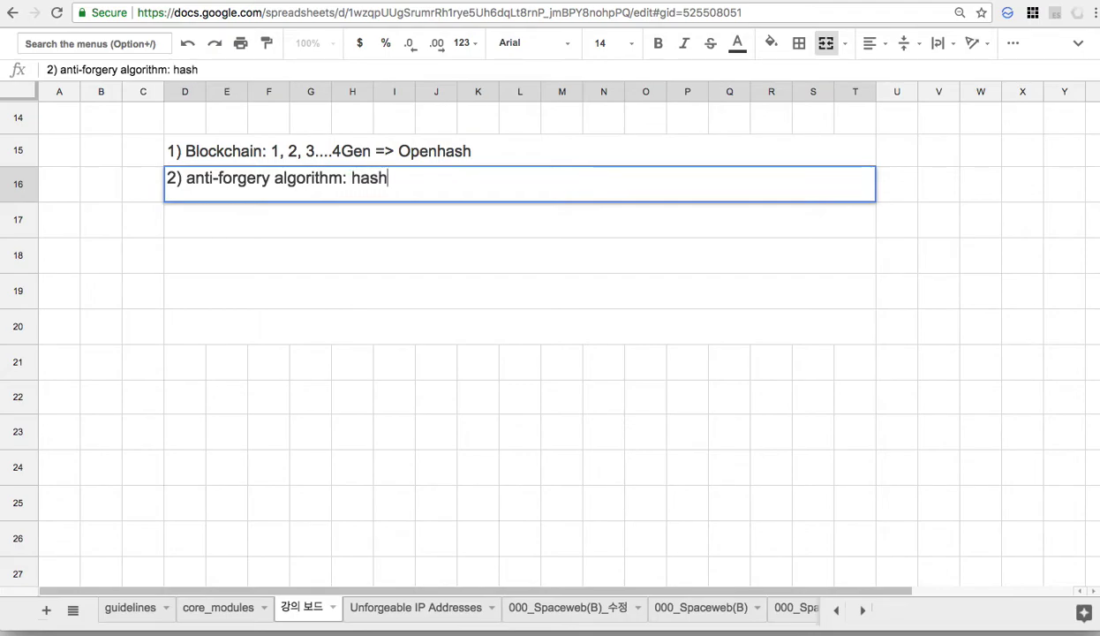
type("graph")
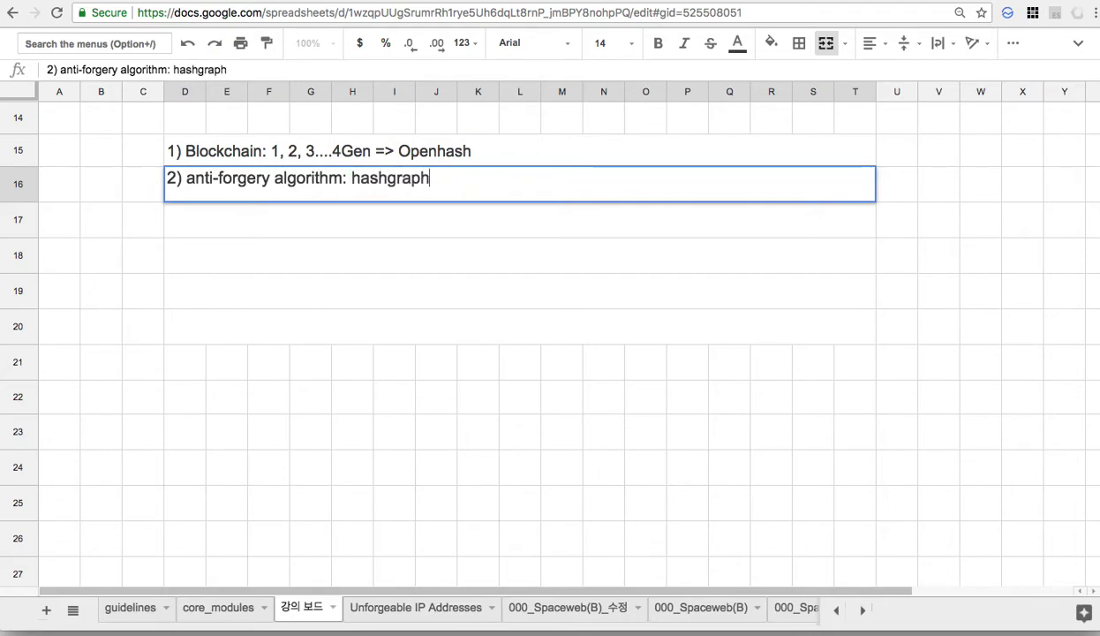
- Add "(voting without vote)" directly after the word hashgraph in the row 16 note
type("(v")
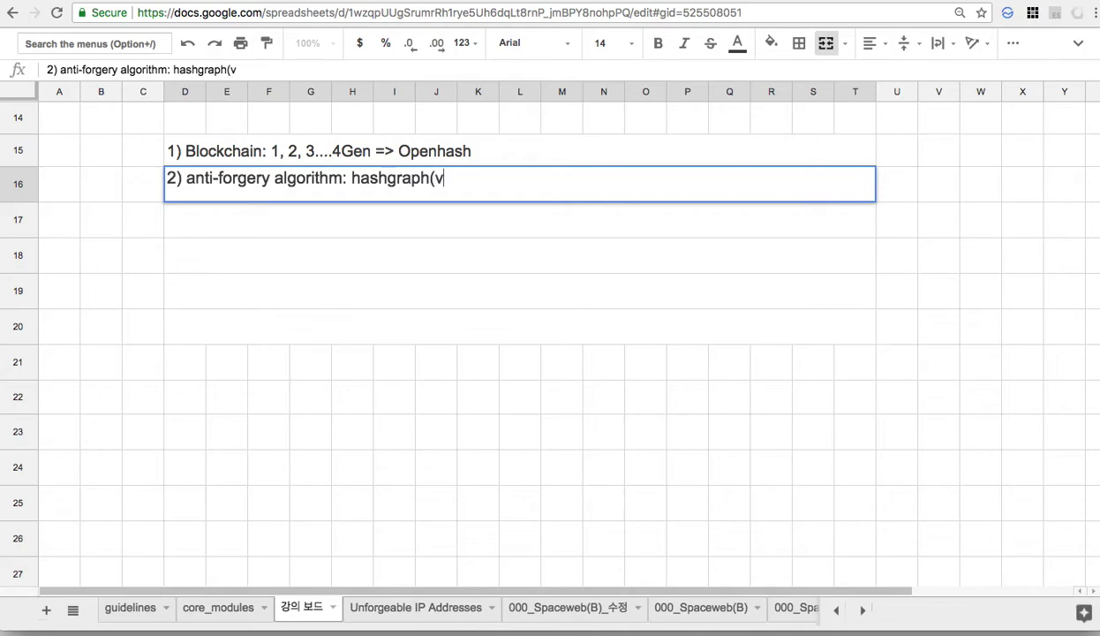
type("ote with")
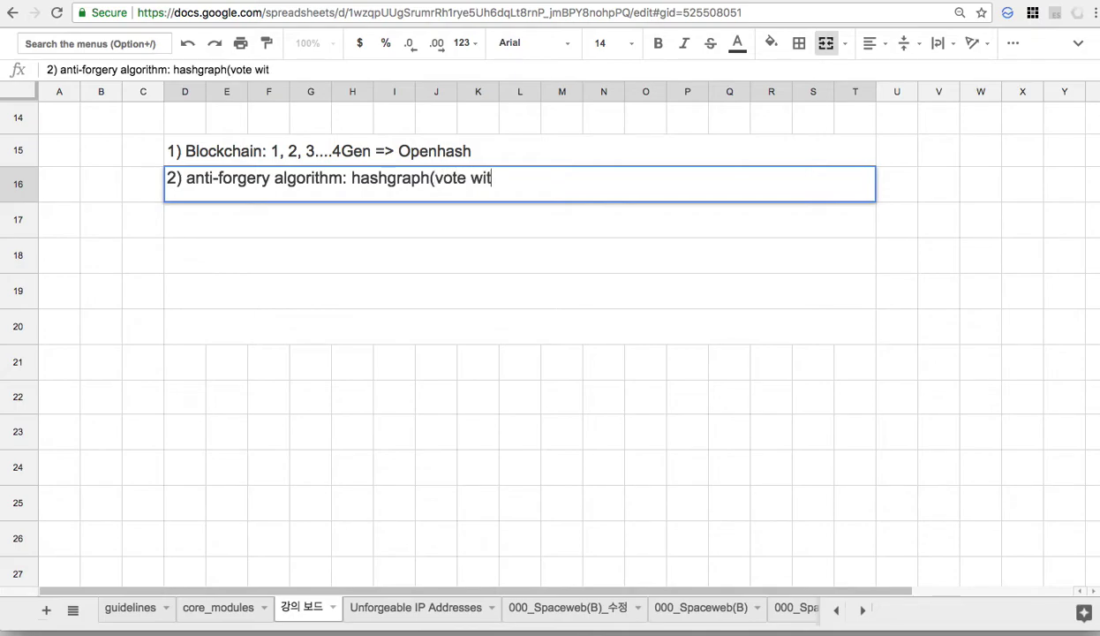
key("BackSpace")
key("BackSpace")
key("BackSpace")
key("BackSpace")
key("BackSpace")
key("BackSpace")
type("ing without vote")
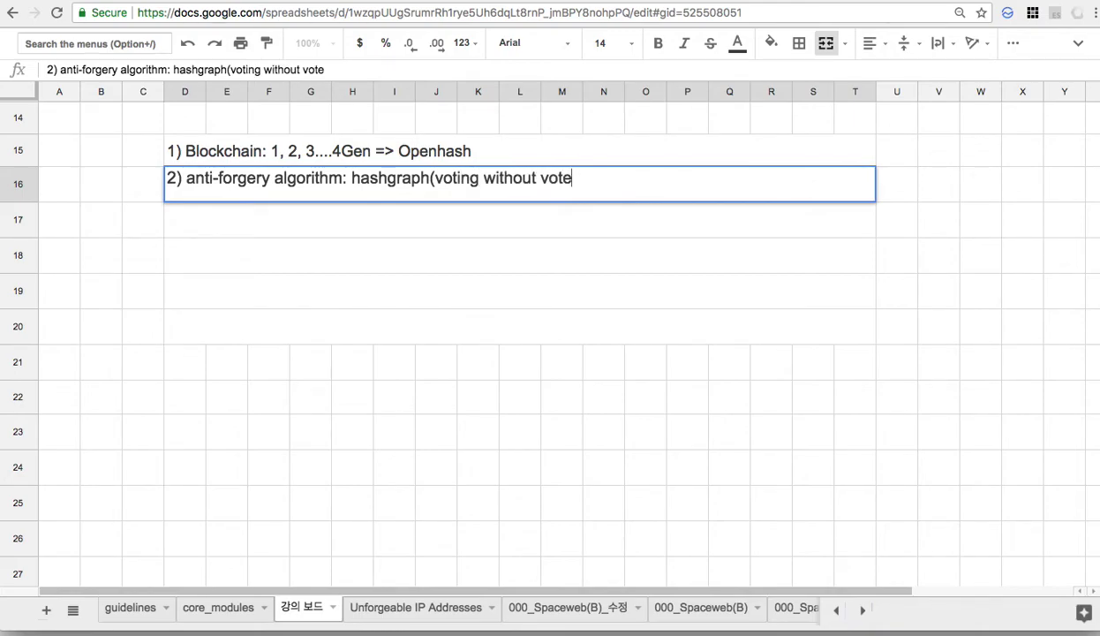
type(")")
left_click_drag(349, 178, 430, 178)
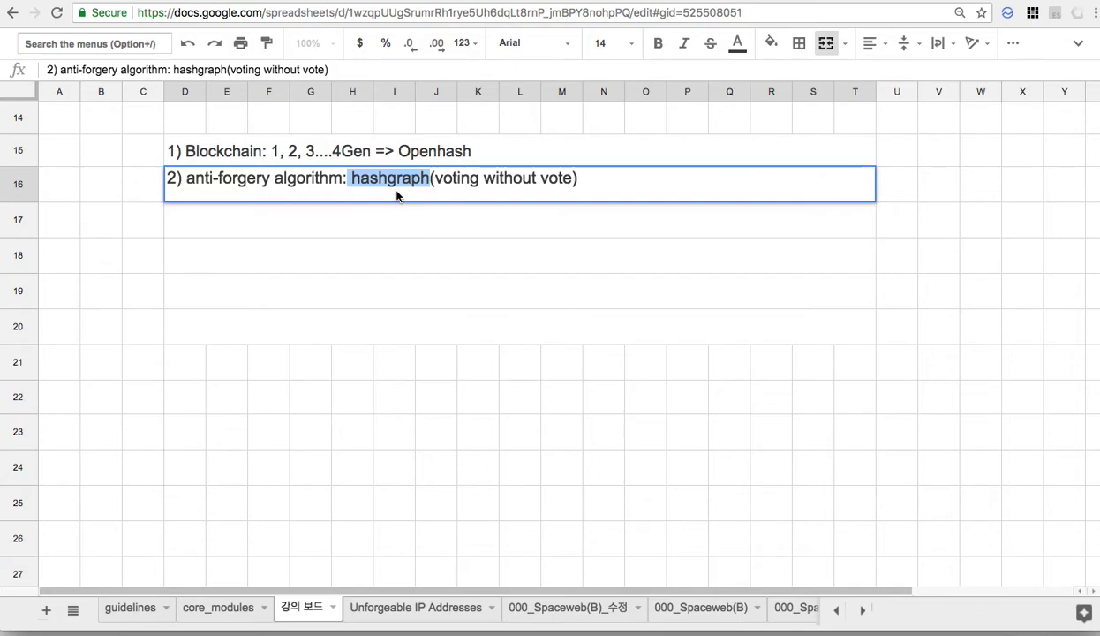
- Enter the note "3) data itself is to protect data" in the merged cell of row 17
left_click(398, 228)
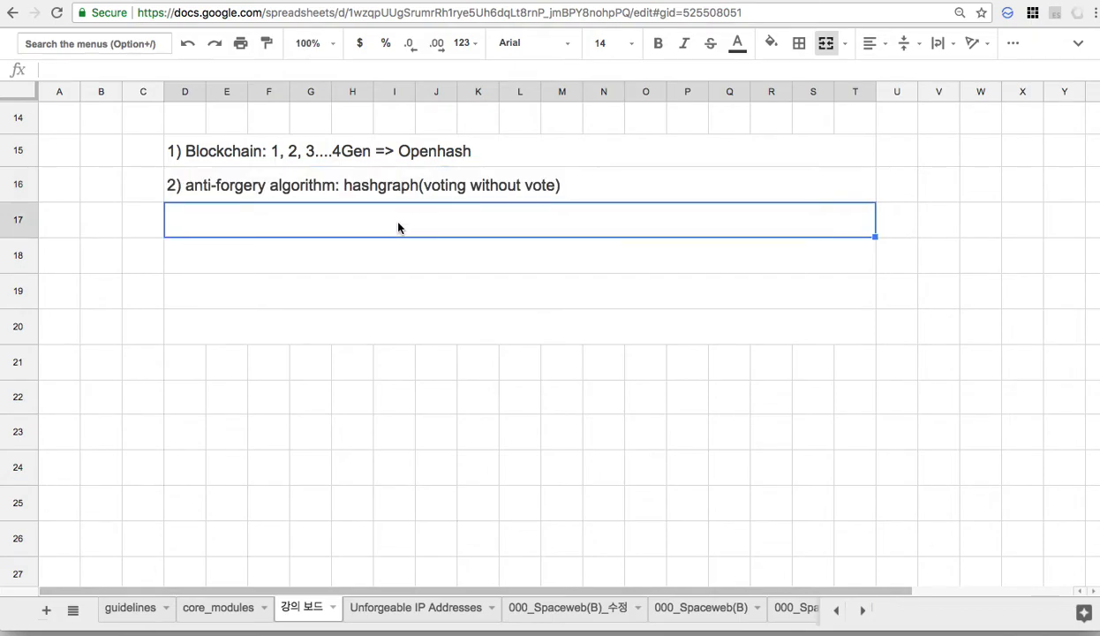
type("3) dat")
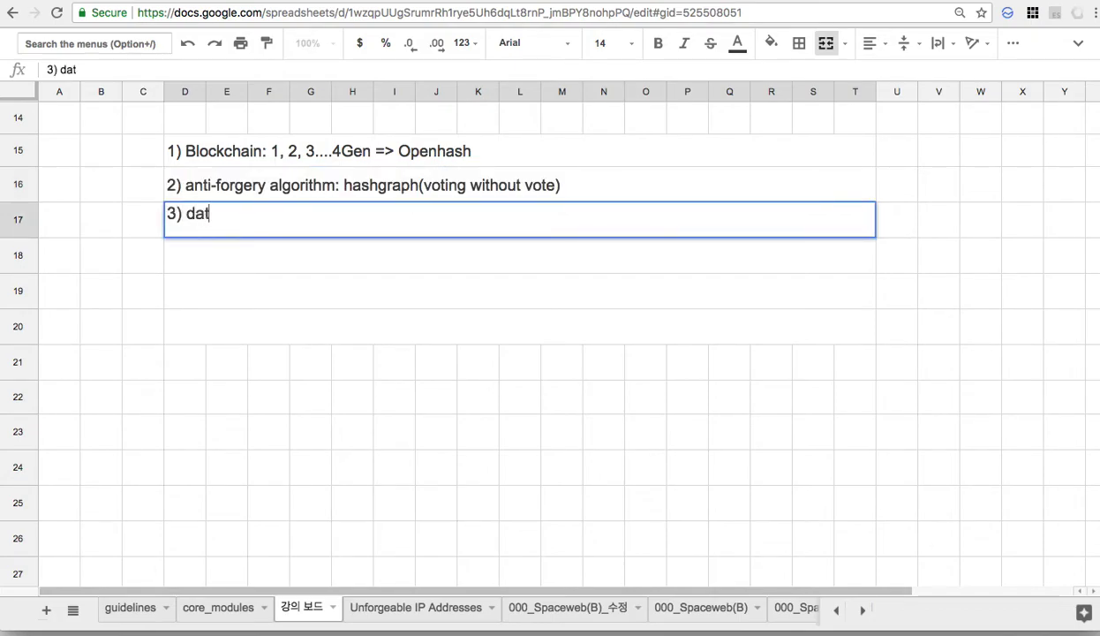
type("a itself is ")
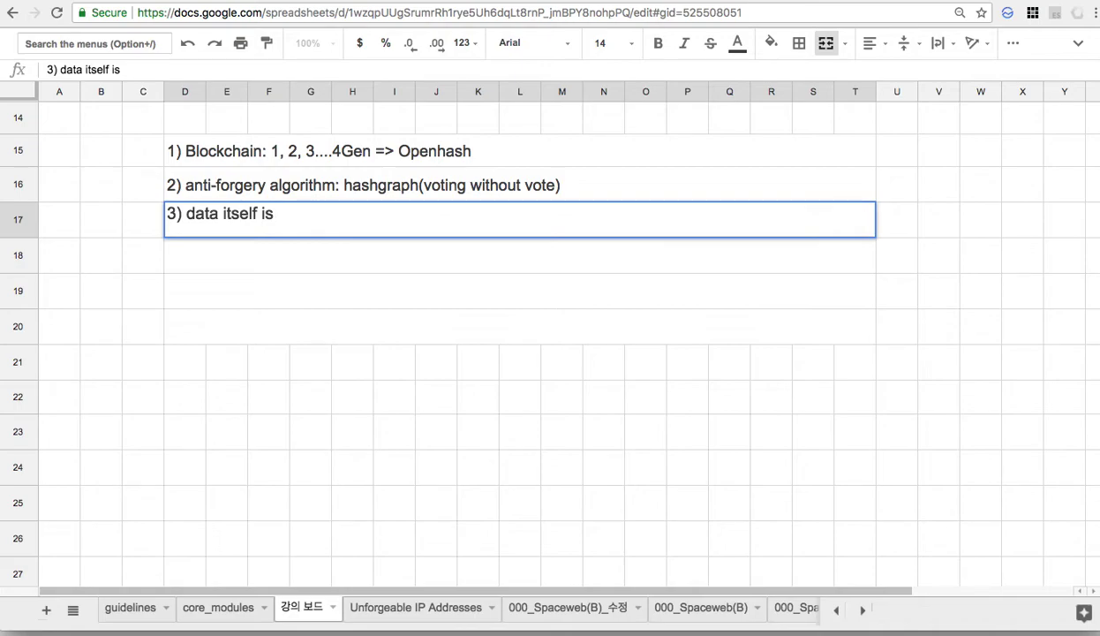
type("the")
type(" method")
key("BackSpace")
key("BackSpace")
key("BackSpace")
key("BackSpace")
key("BackSpace")
key("BackSpace")
type("tool")
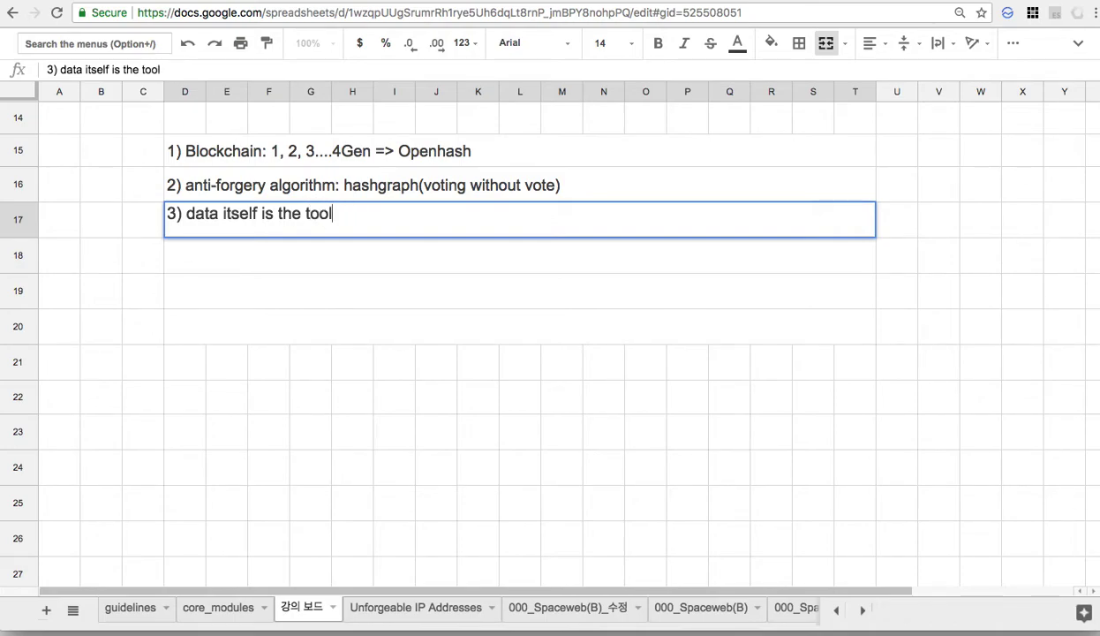
type(" to prevent forgery")
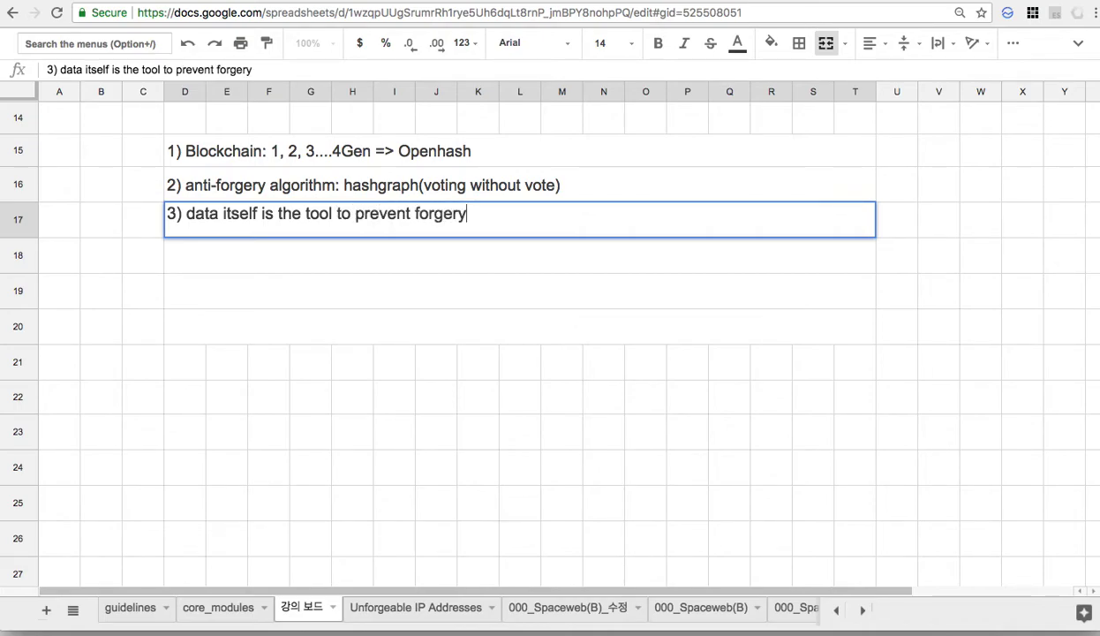
left_click_drag(277, 216, 489, 215)
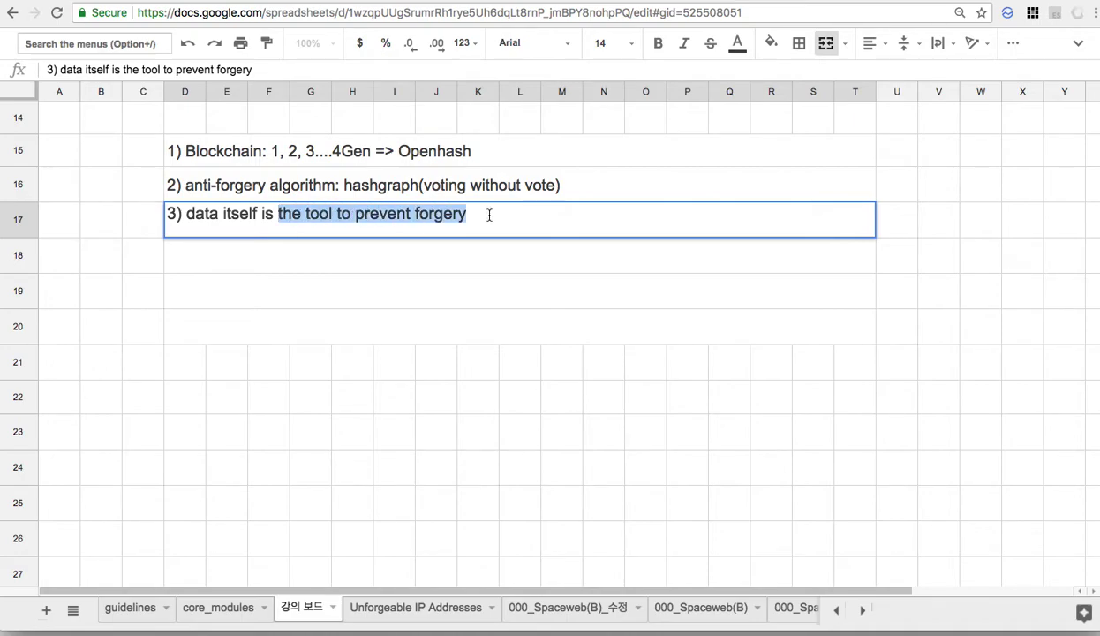
type("to protect data")
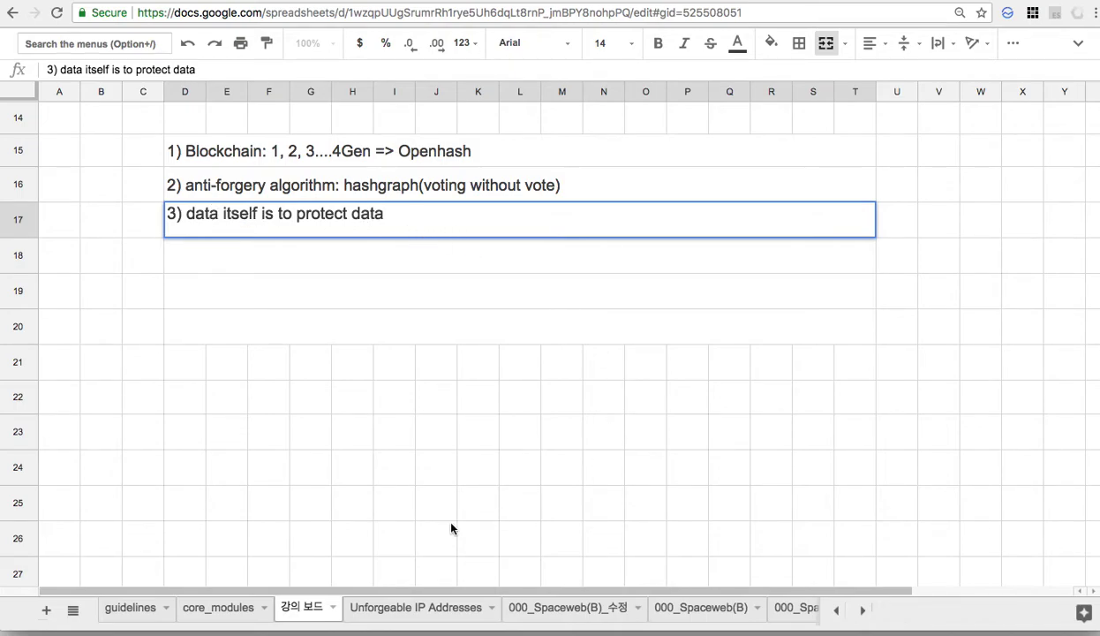
- Open the core_modules sheet and look through the module list from the fda() section to the education section's learn functions
left_click(221, 608)
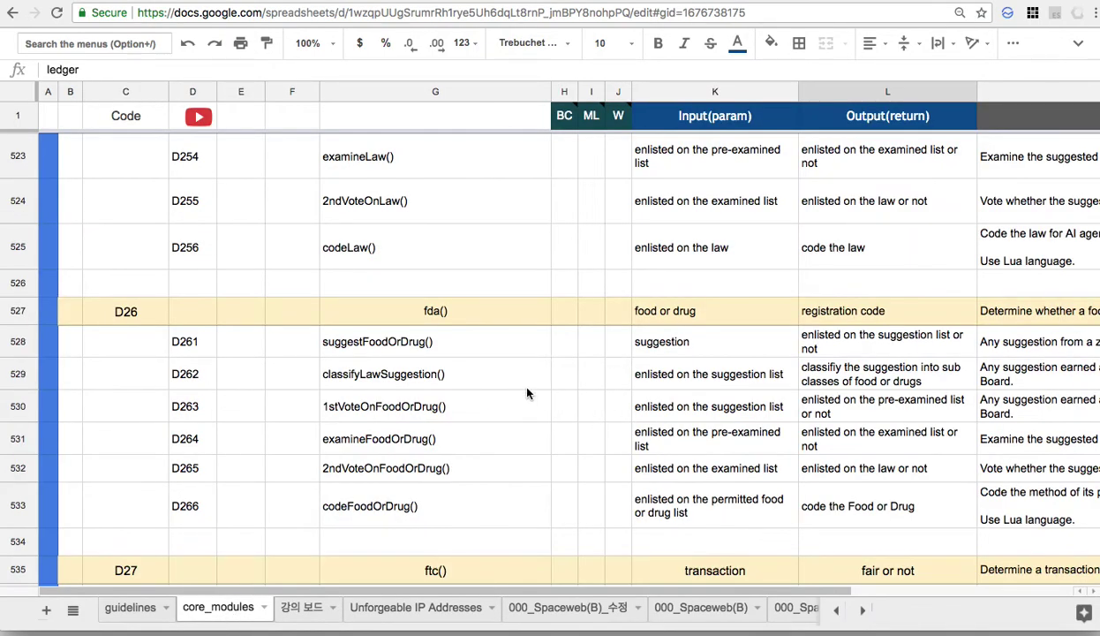
scroll(574, 353, "down", 5)
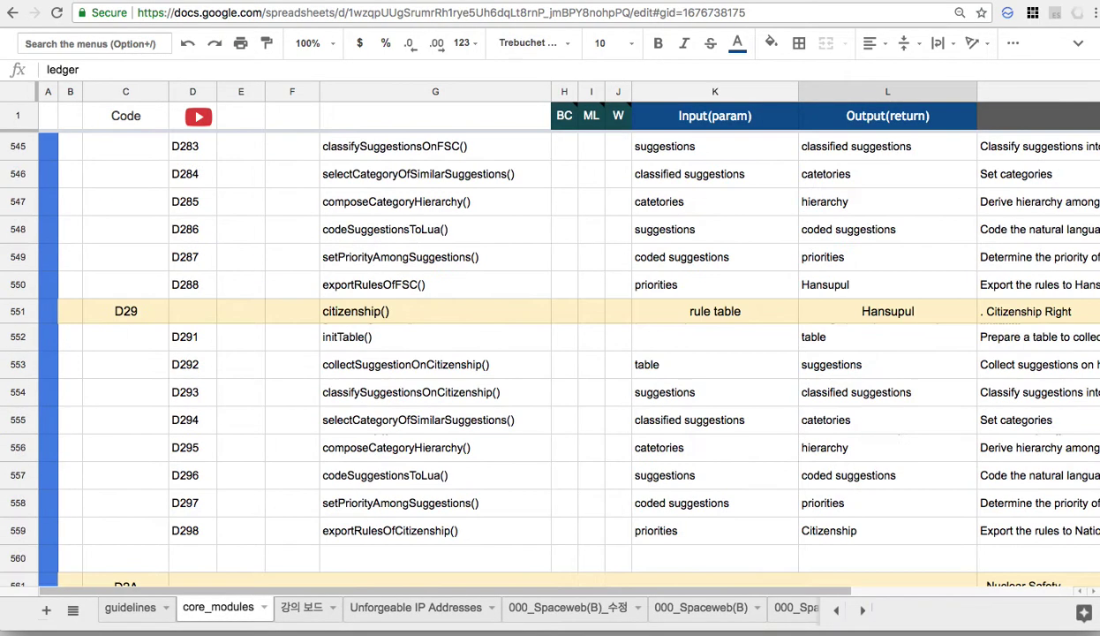
scroll(573, 353, "down", 8)
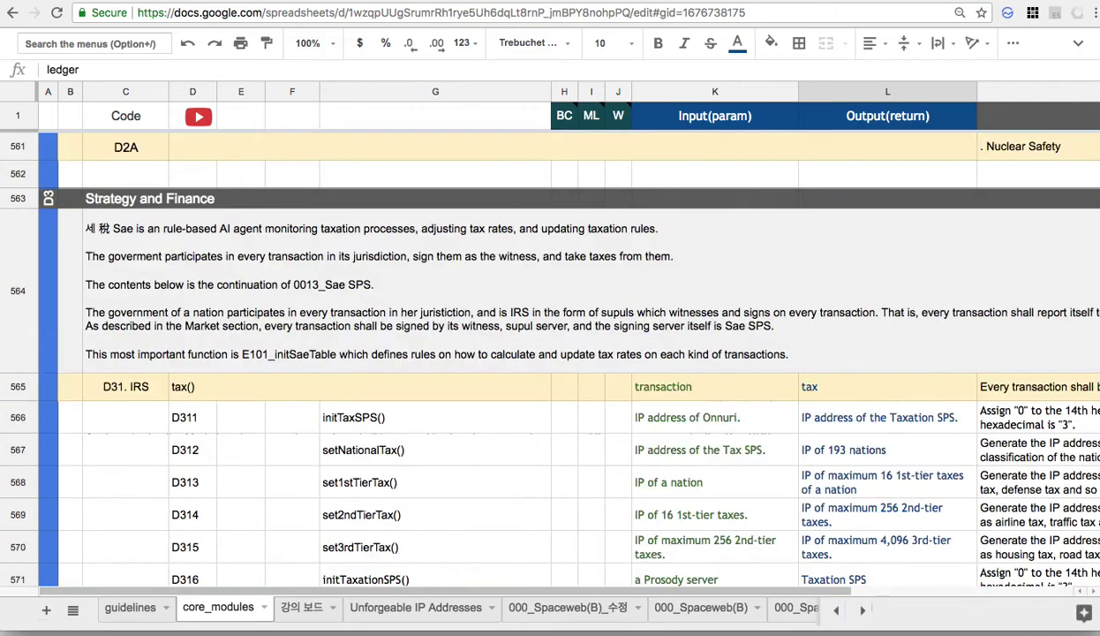
scroll(574, 353, "down", 3)
scroll(573, 353, "down", 4)
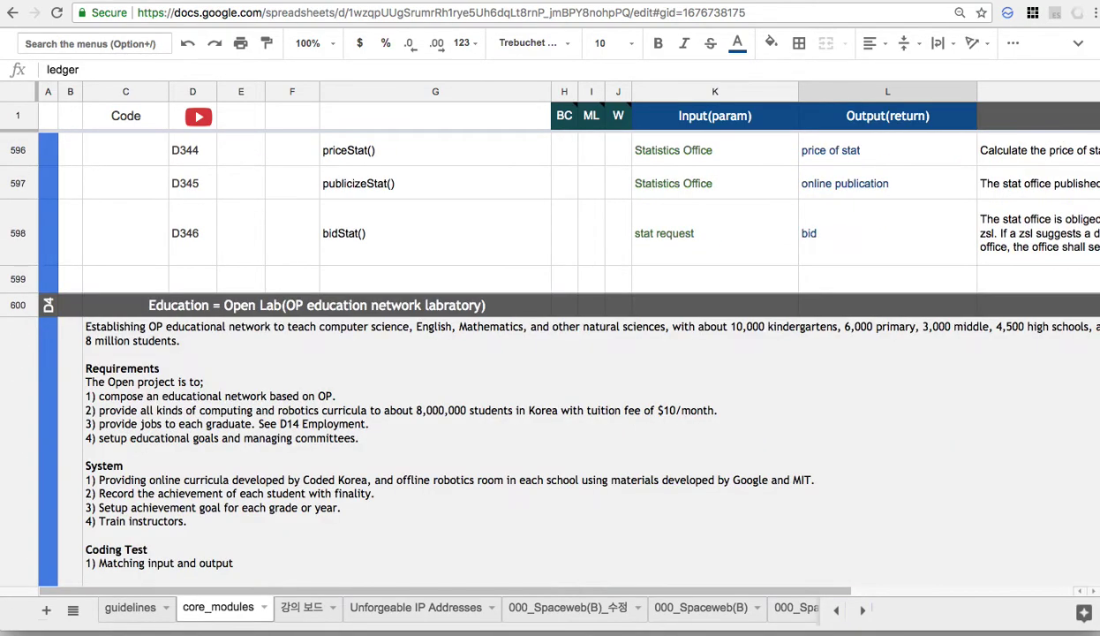
scroll(574, 353, "down", 3)
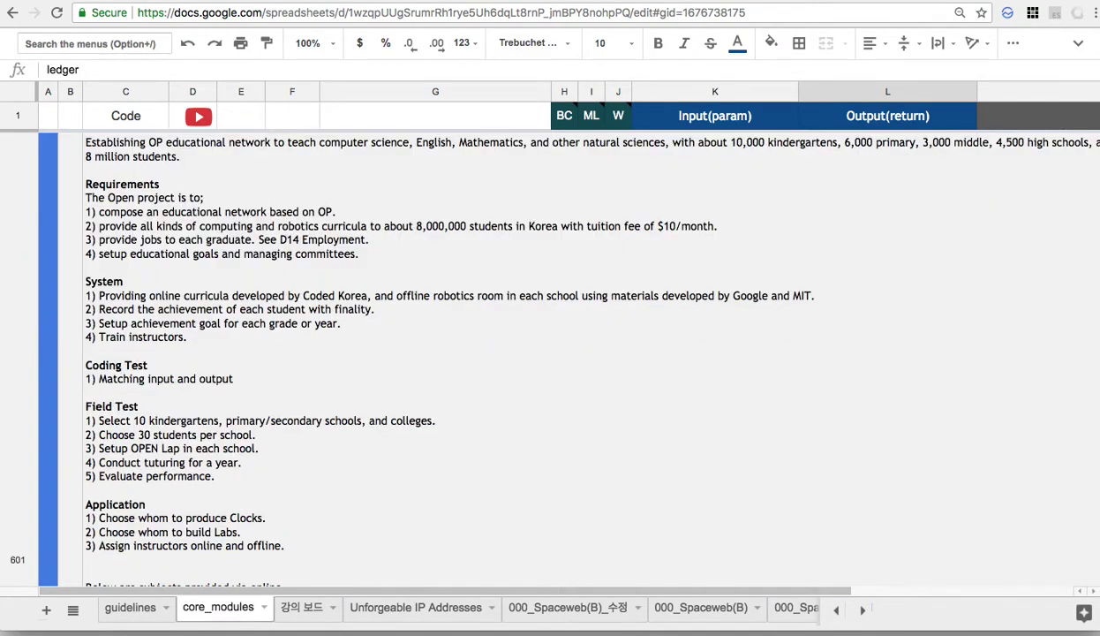
scroll(573, 353, "down", 5)
scroll(574, 353, "down", 8)
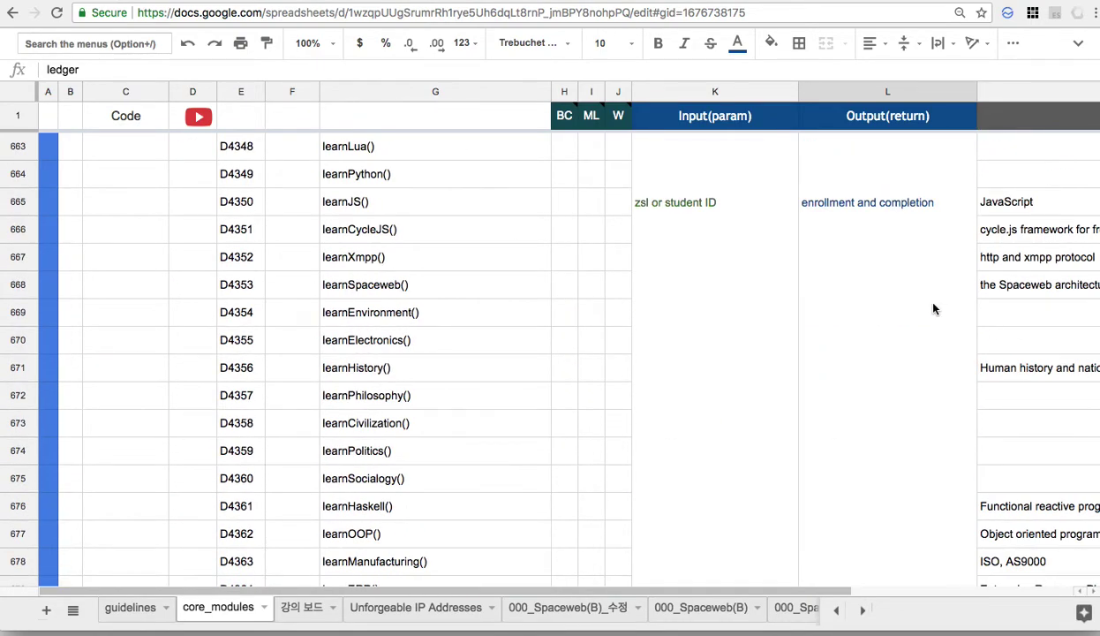
left_click(374, 237)
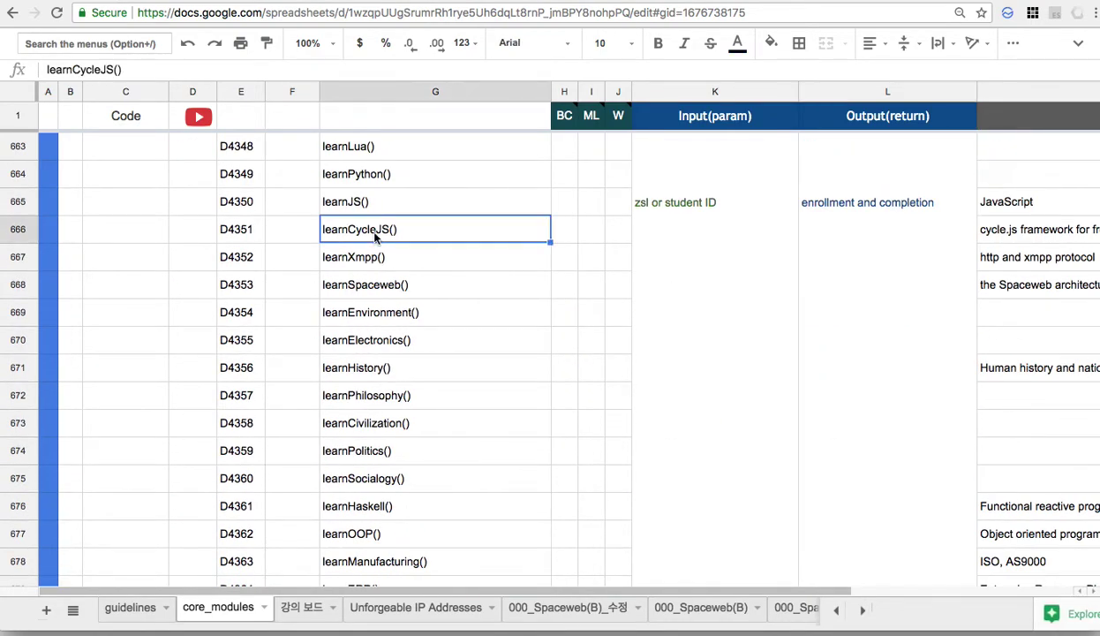
left_click(669, 269)
left_click(830, 231)
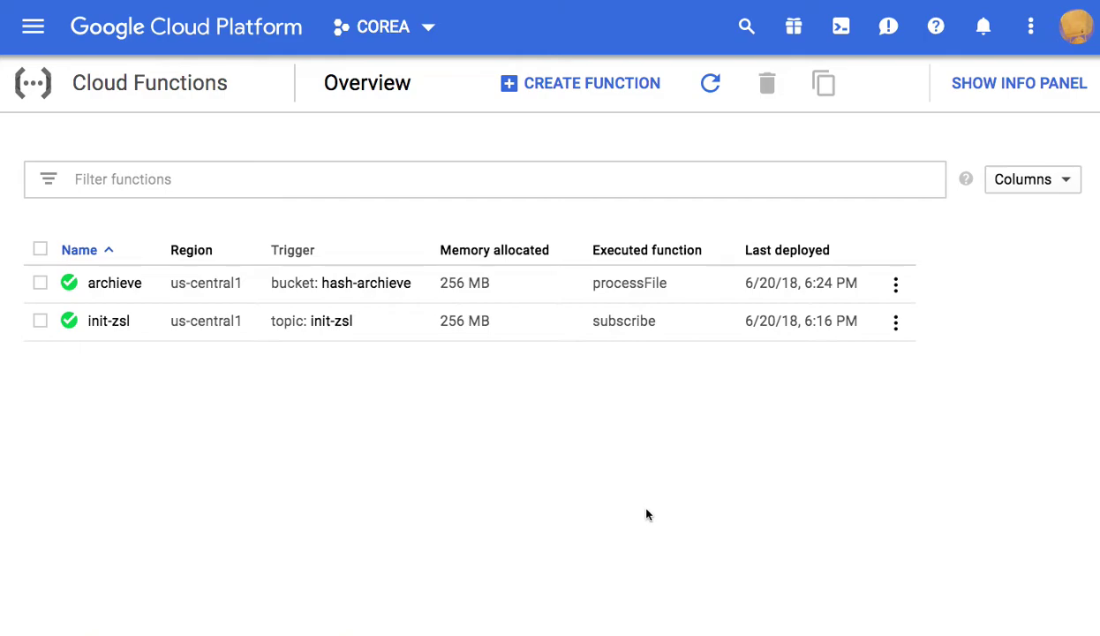
- Switch to Google Cloud Platform, open testing for the archieve function, and put the triggering event's braces on separate lines
left_click(895, 284)
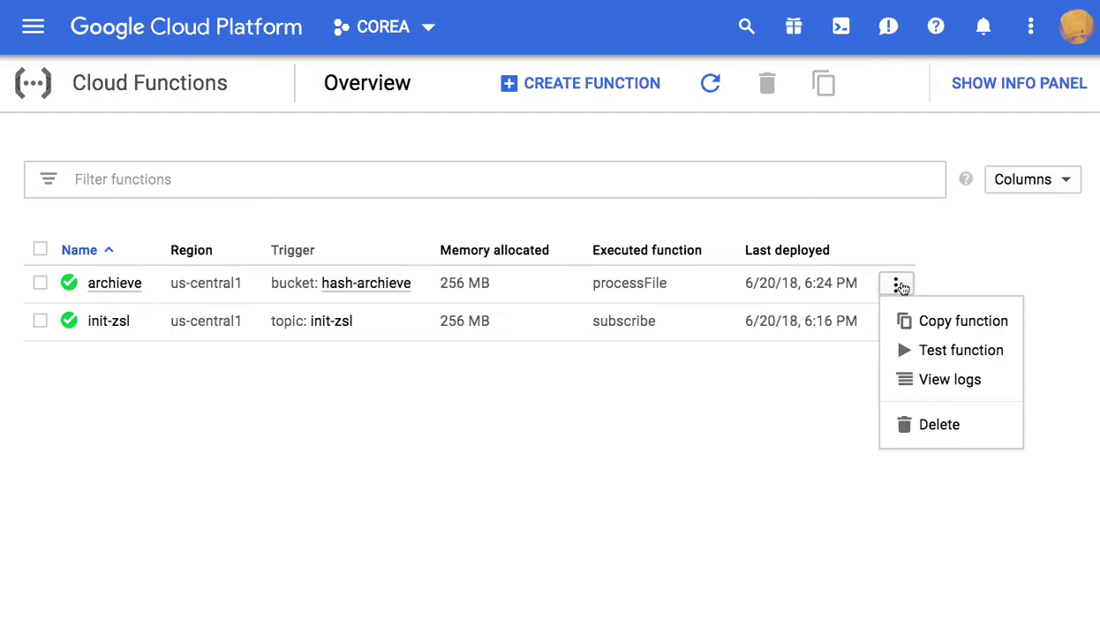
left_click(937, 353)
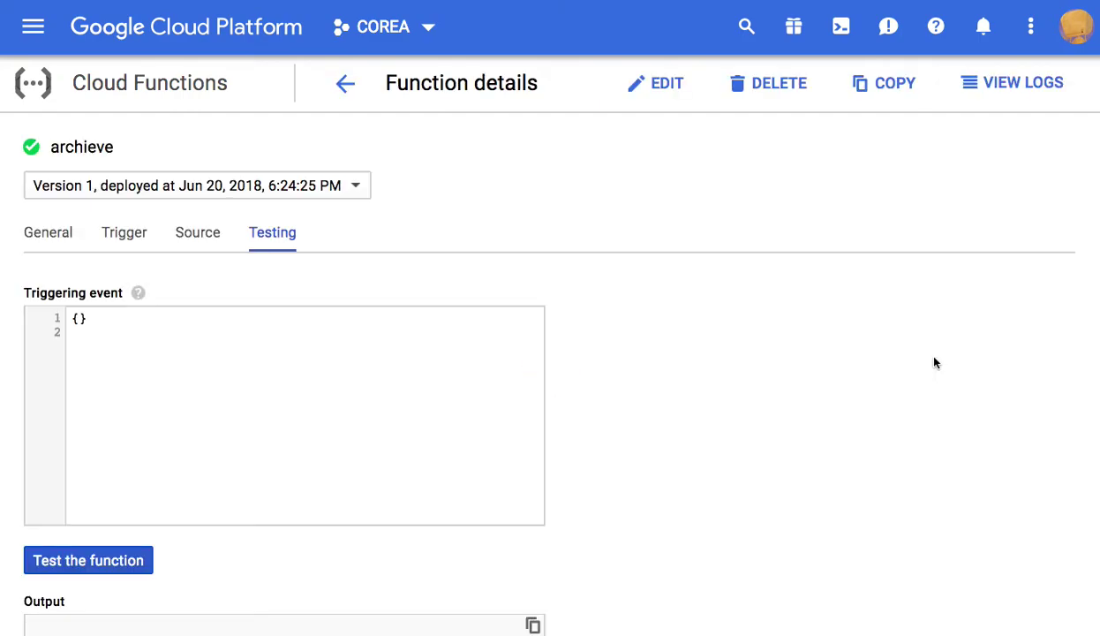
left_click(78, 318)
key("Return")
key("Return")
key("Up")
- Check the event data used in the function's source, and add a "name" key with an empty string to the triggering event
left_click(196, 235)
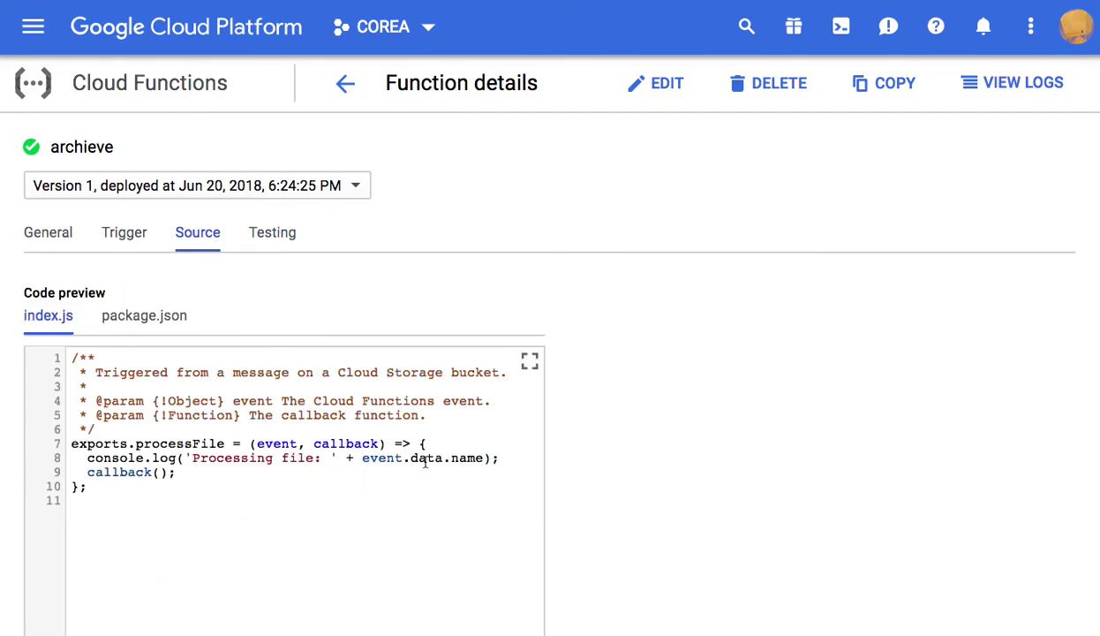
left_click(273, 237)
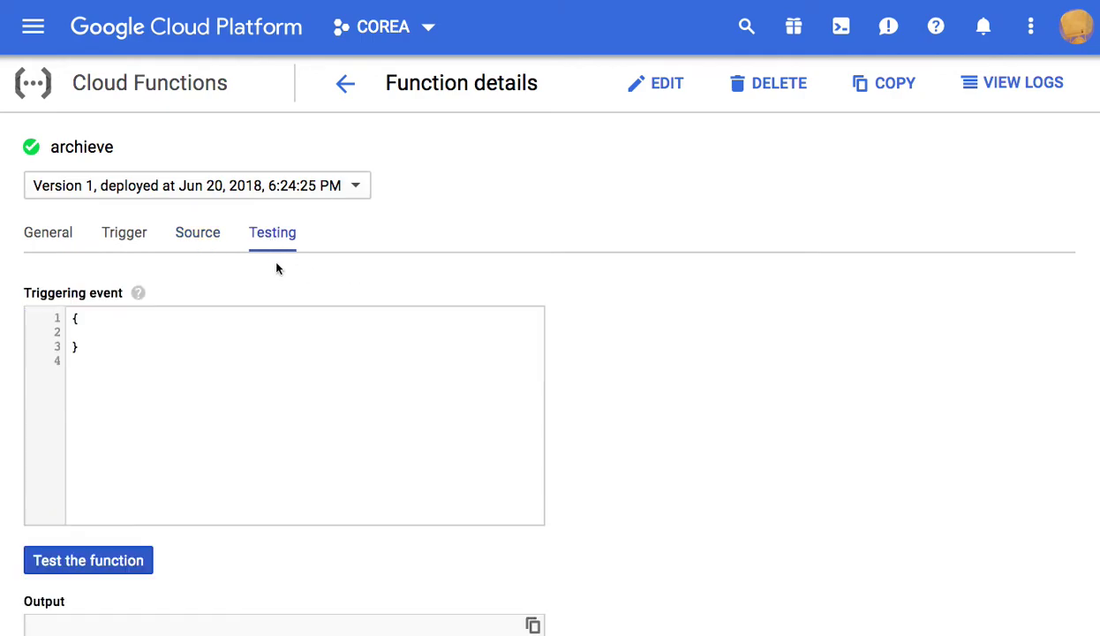
left_click(120, 331)
type("\"")
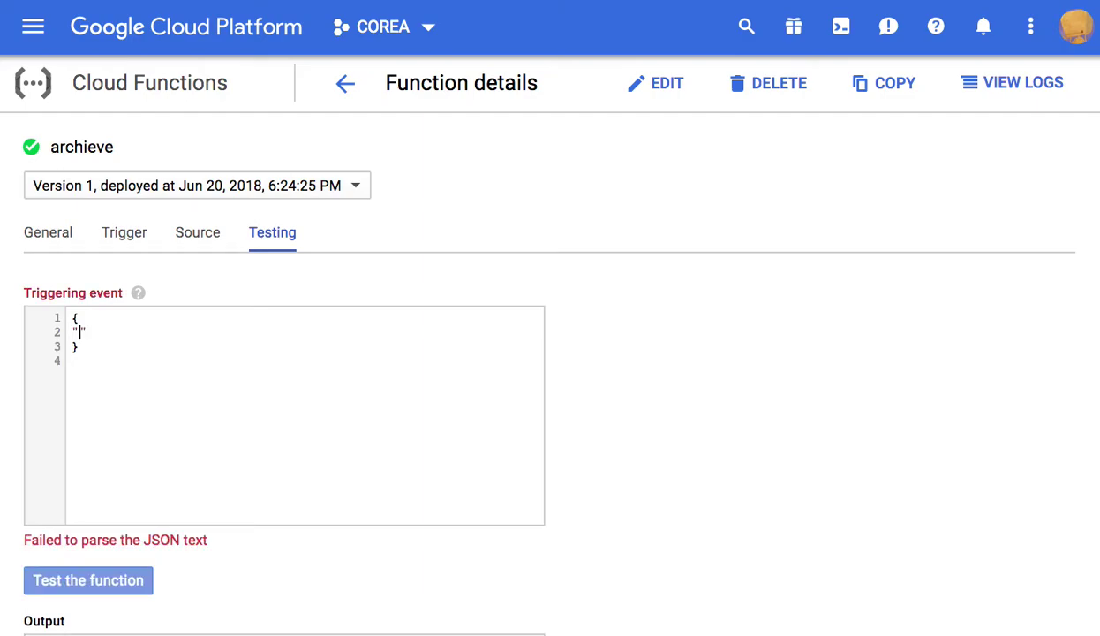
type("name\": \"")
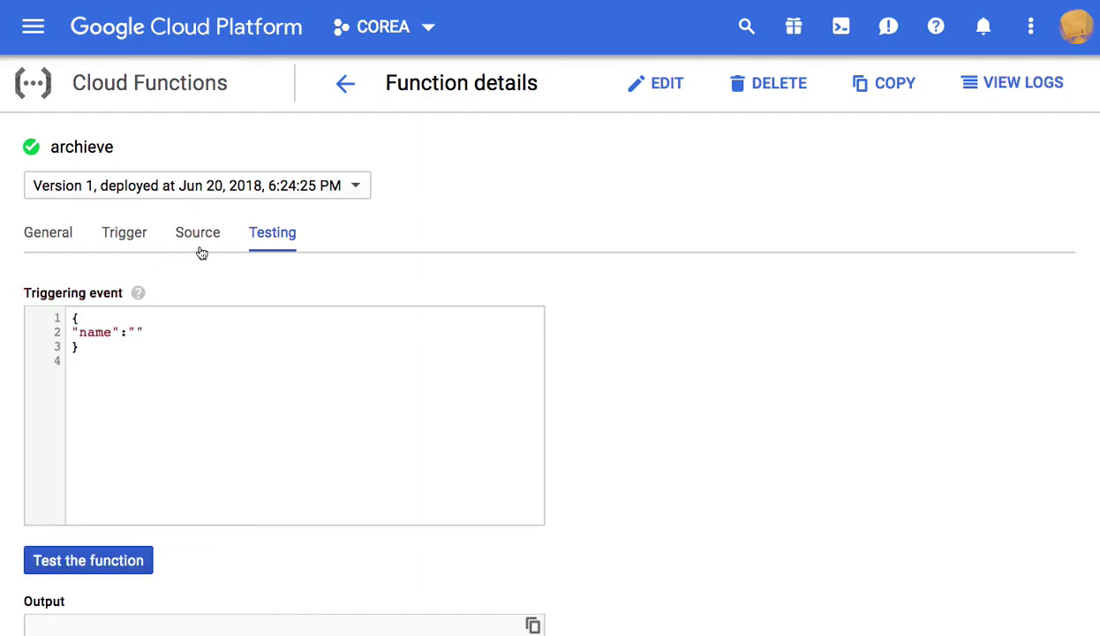
- Review the console.log line in the function's index.js source and return to the testing page
left_click(201, 235)
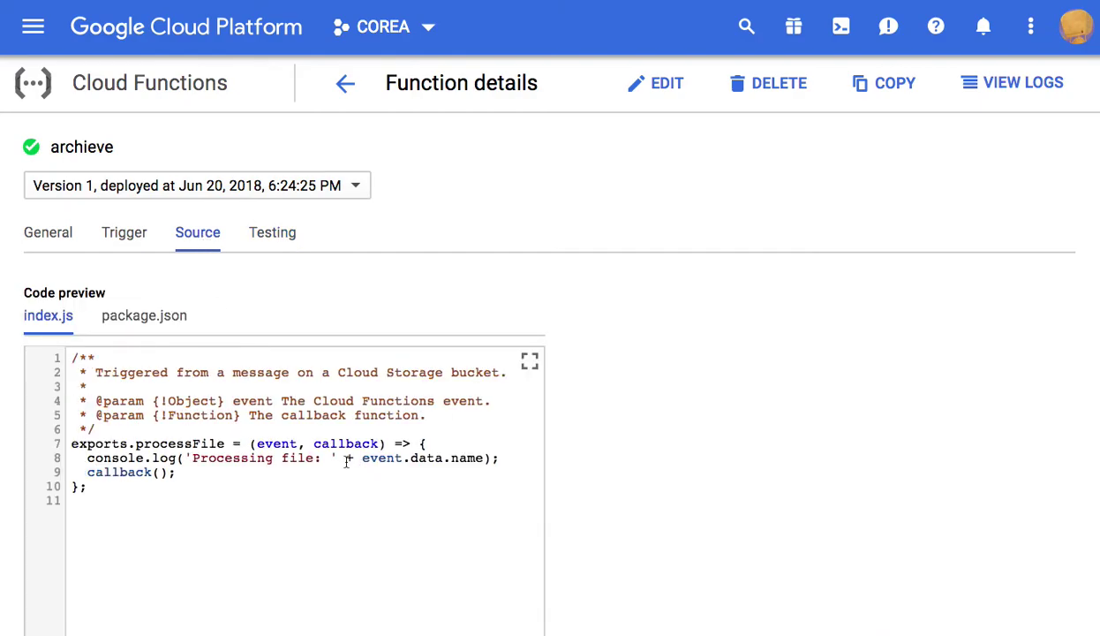
left_click_drag(216, 458, 310, 459)
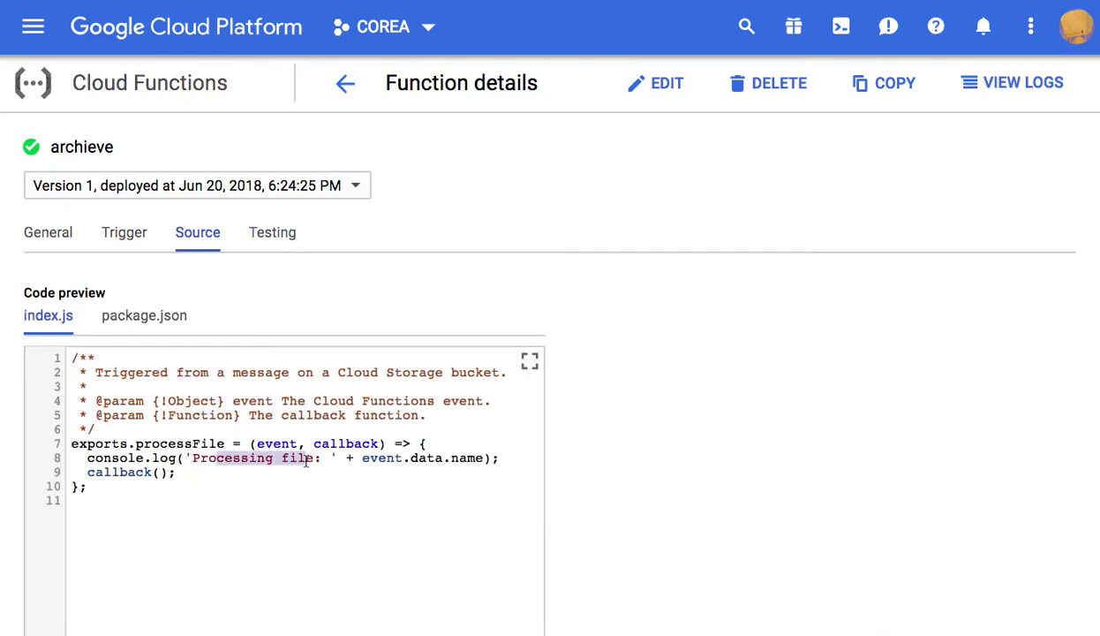
left_click(281, 234)
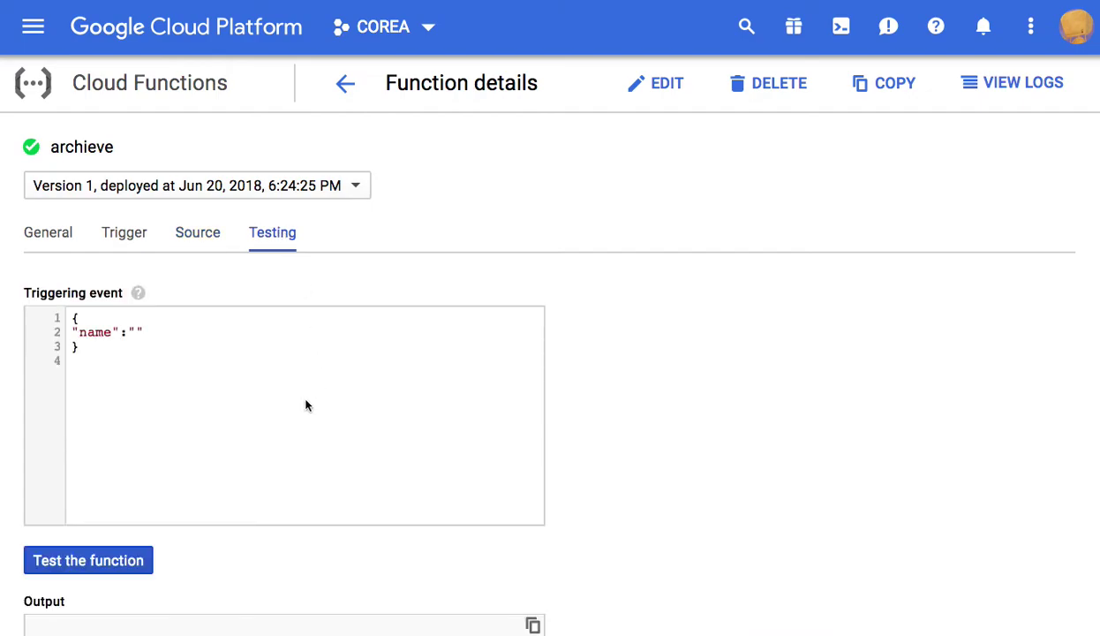
- Set the triggering event's "name" value to "hashedData.json" and run the function test
left_click(139, 333)
type("asd")
key("BackSpace")
key("BackSpace")
key("BackSpace")
type("hashedData.t")
key("BackSpace")
type("json")
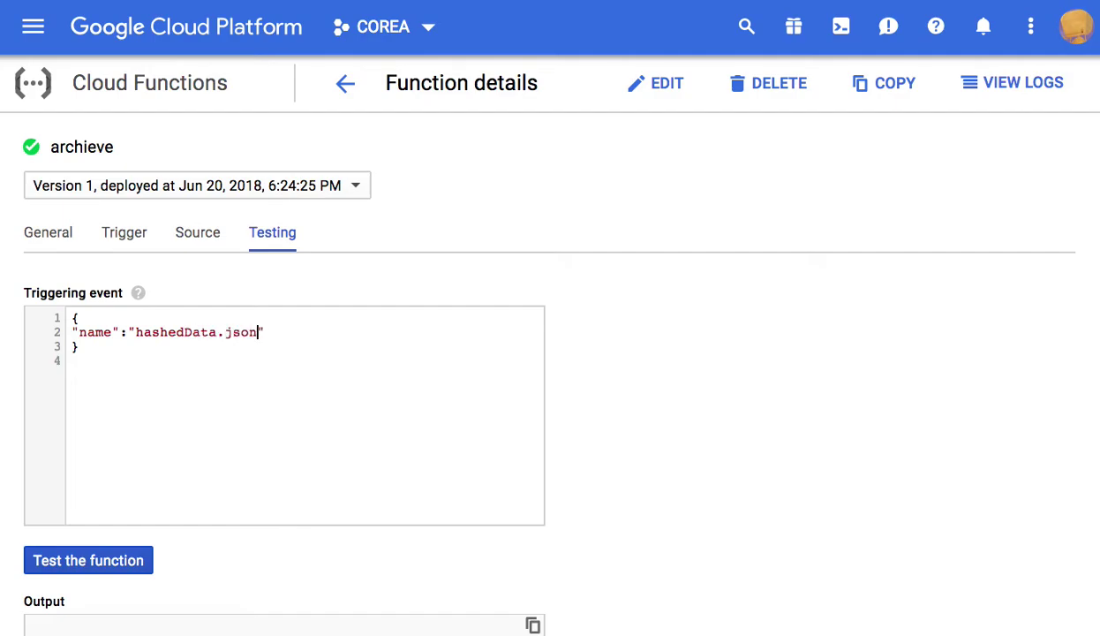
left_click(108, 562)
left_click(165, 332)
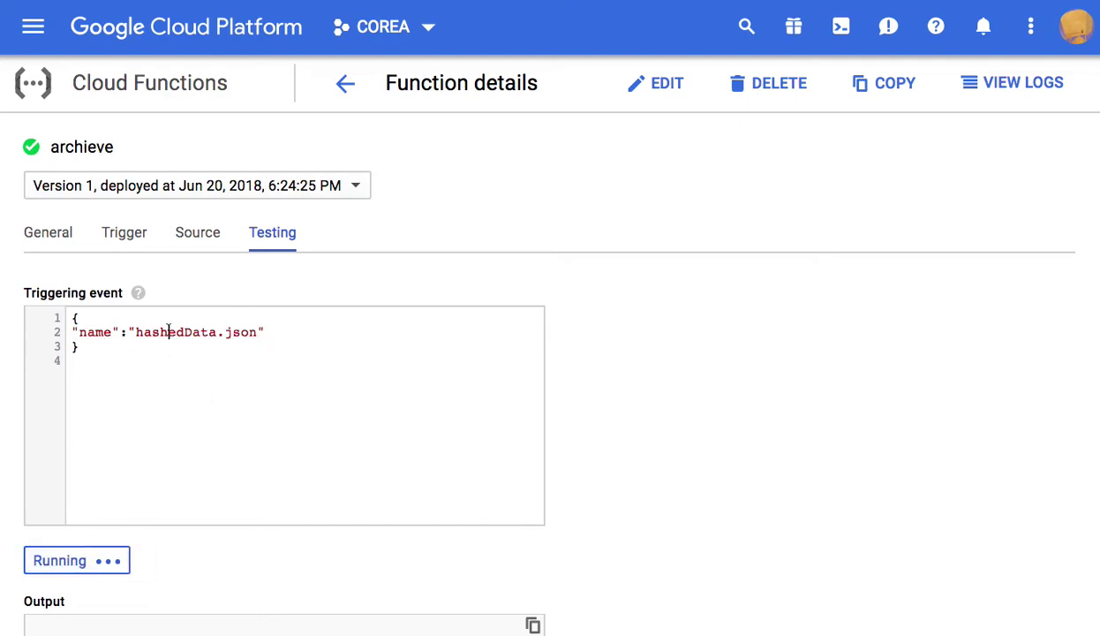
- Check the output and execution logs of the archieve function's test run for hashedData.json
left_click_drag(165, 332, 248, 333)
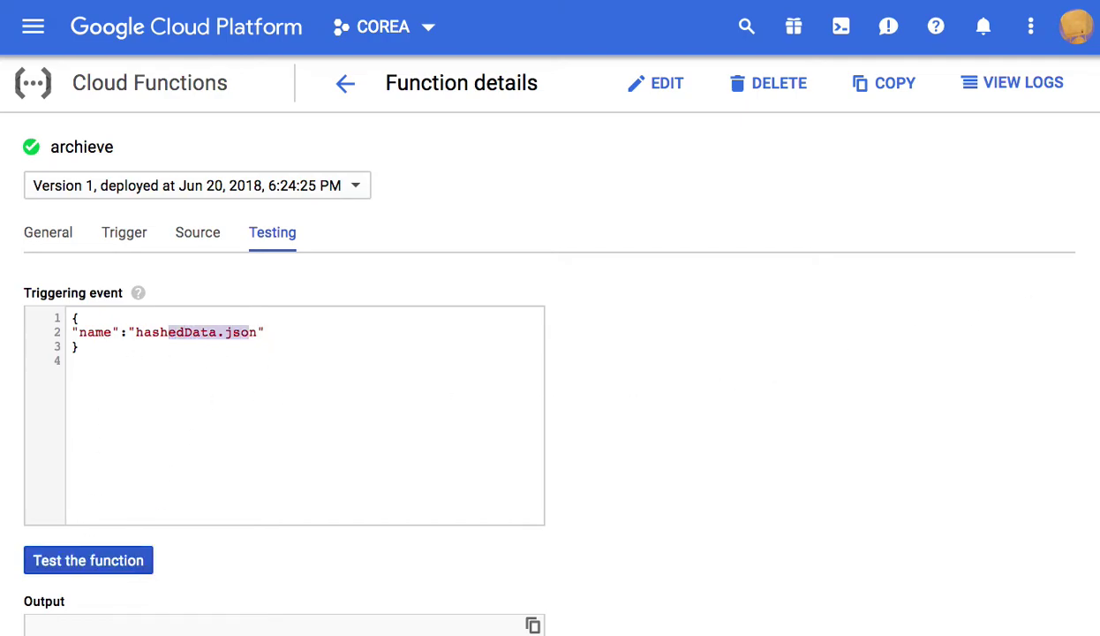
scroll(830, 494, "down", 5)
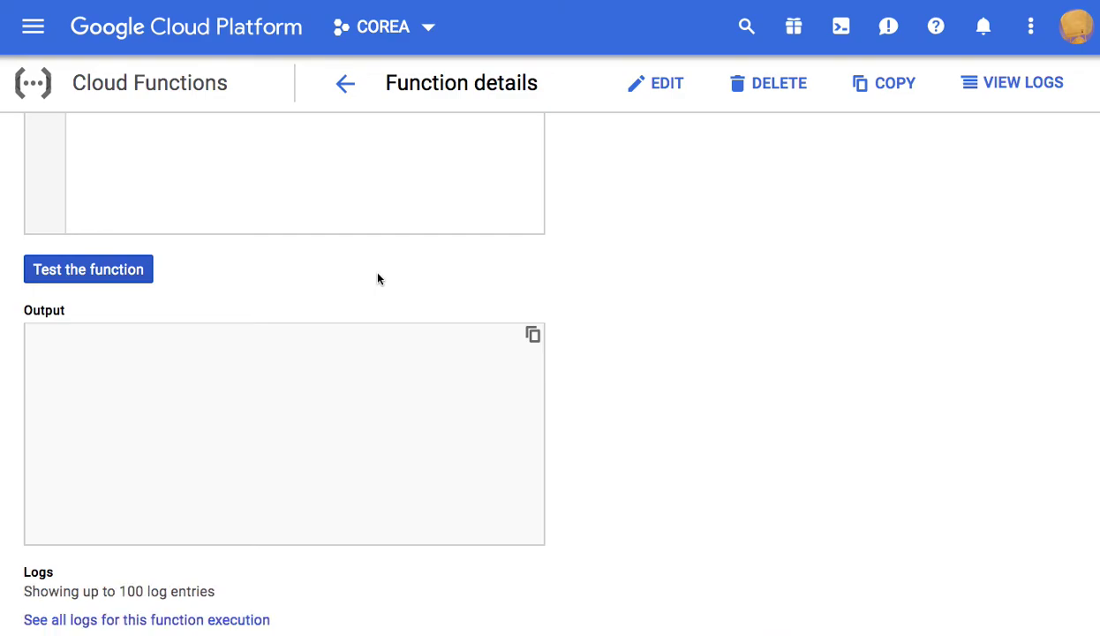
scroll(550, 370, "down", 3)
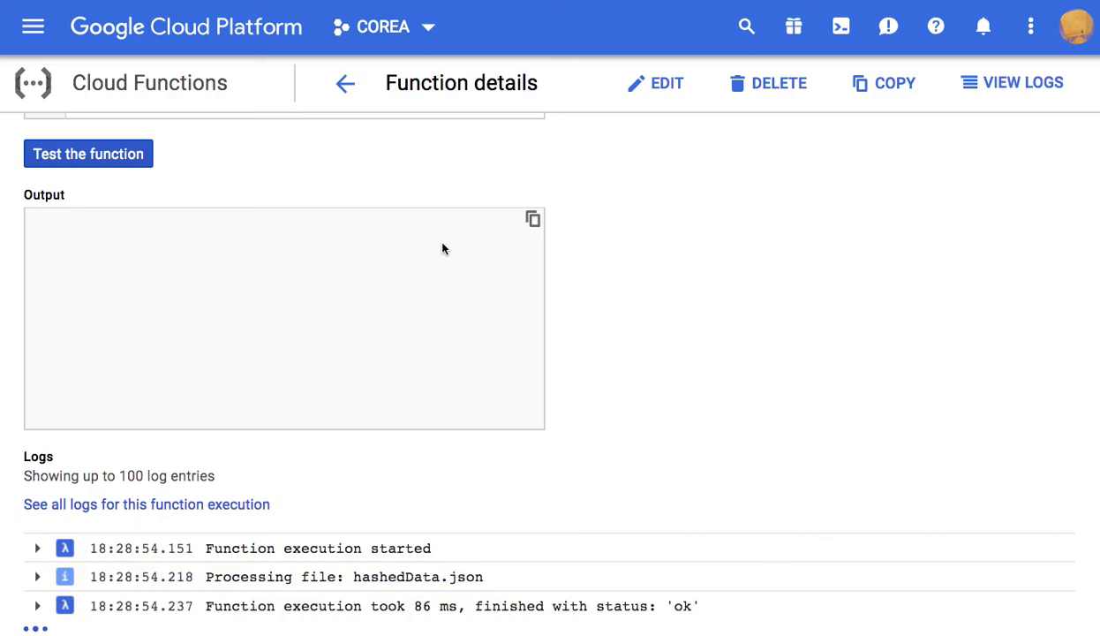
scroll(474, 275, "up", 1)
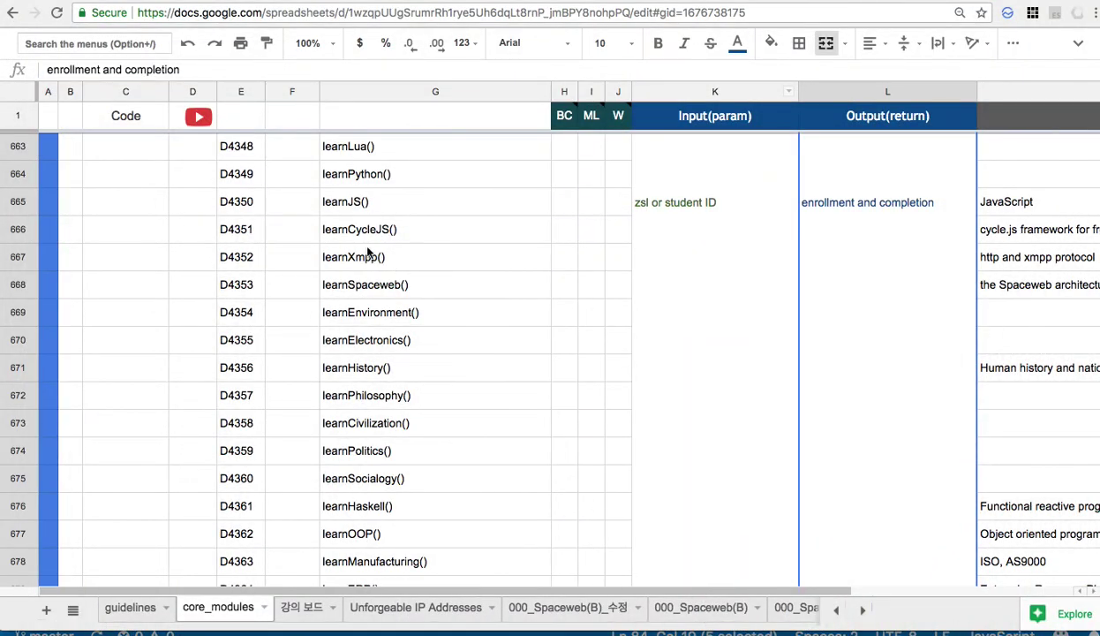
- Switch to the Google Sheets spreadsheet and look through the core_modules sheet from learnSpaceweb() down to the F11. Standard Market section
left_click(346, 281)
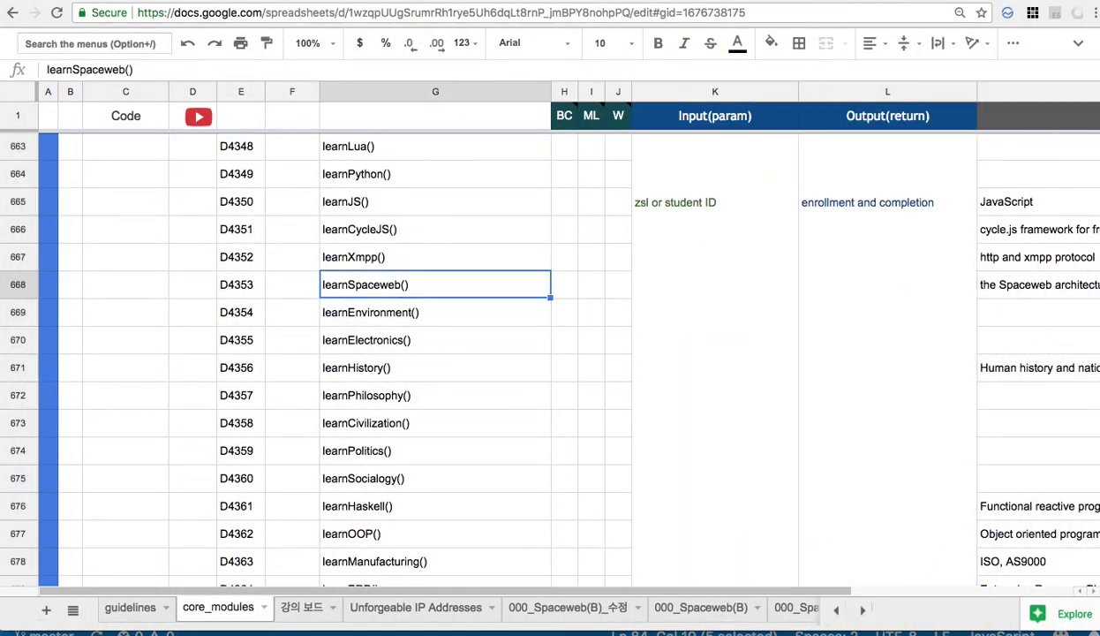
scroll(1064, 344, "down", 20)
scroll(550, 357, "down", 15)
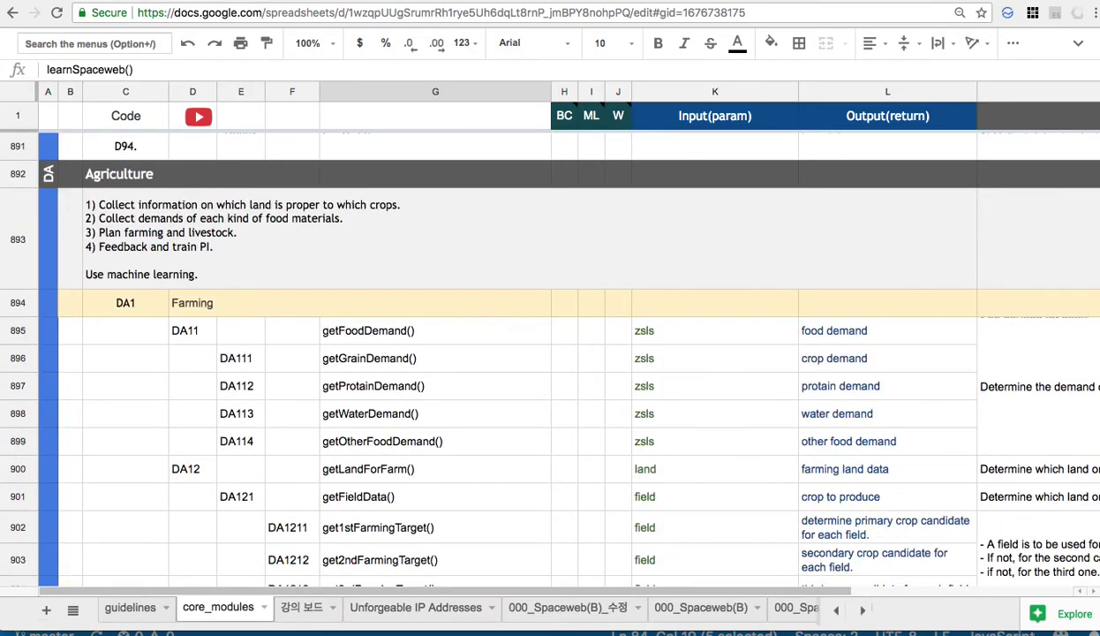
scroll(549, 358, "down", 20)
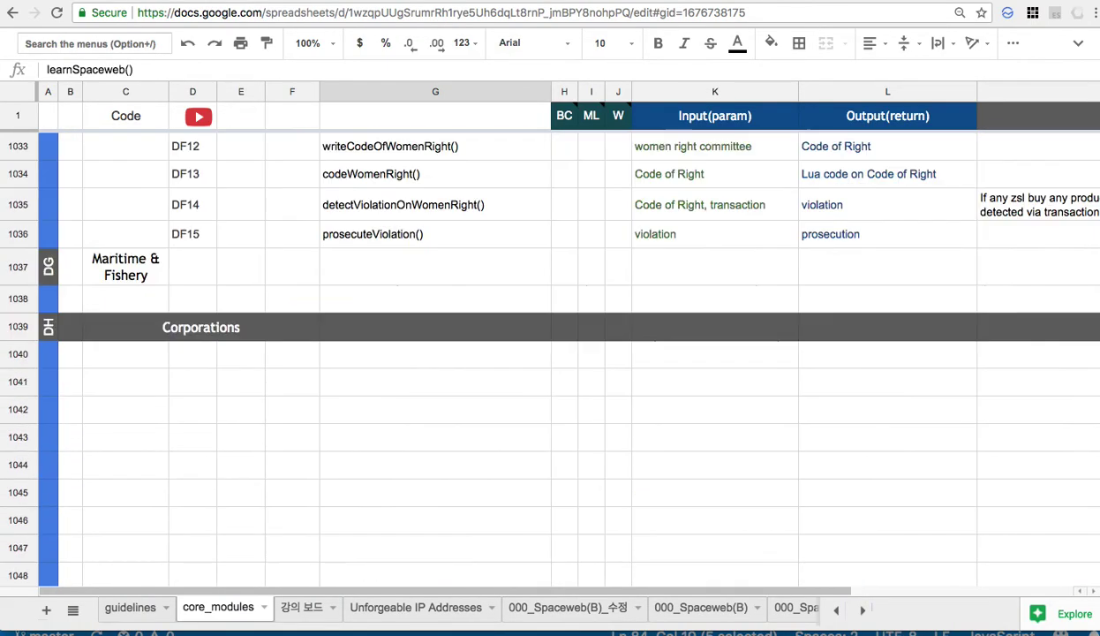
scroll(550, 358, "down", 15)
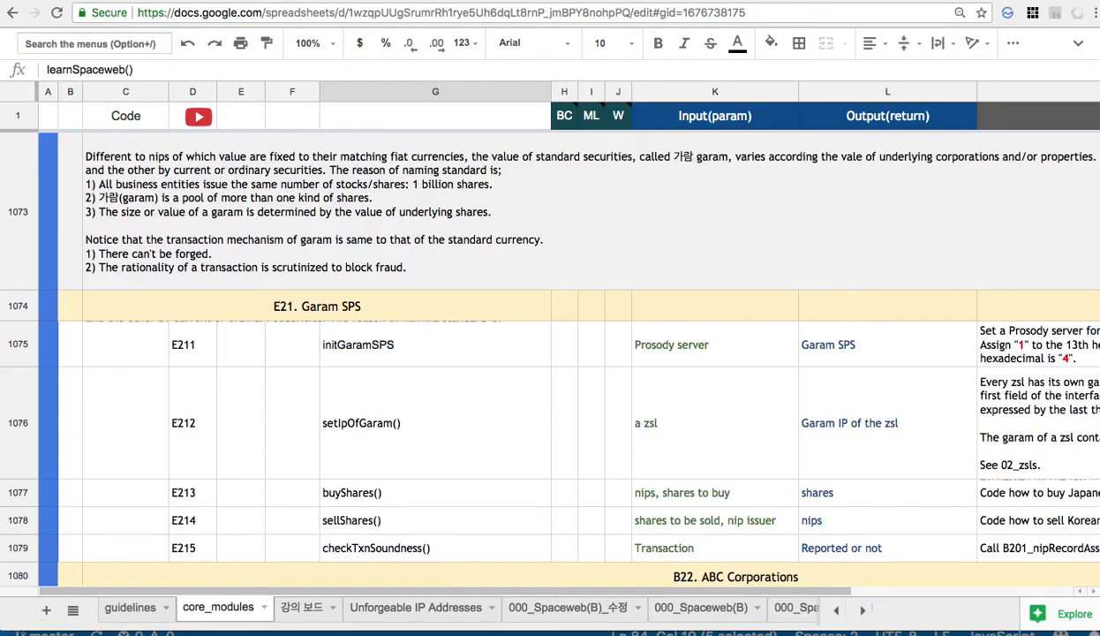
scroll(550, 358, "down", 5)
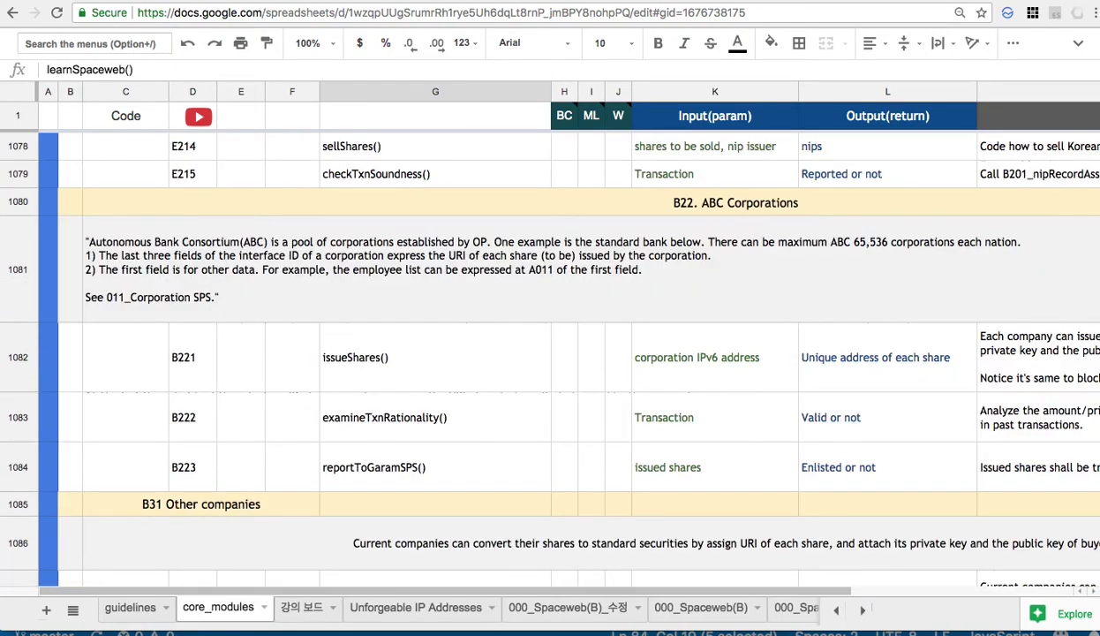
scroll(550, 357, "down", 15)
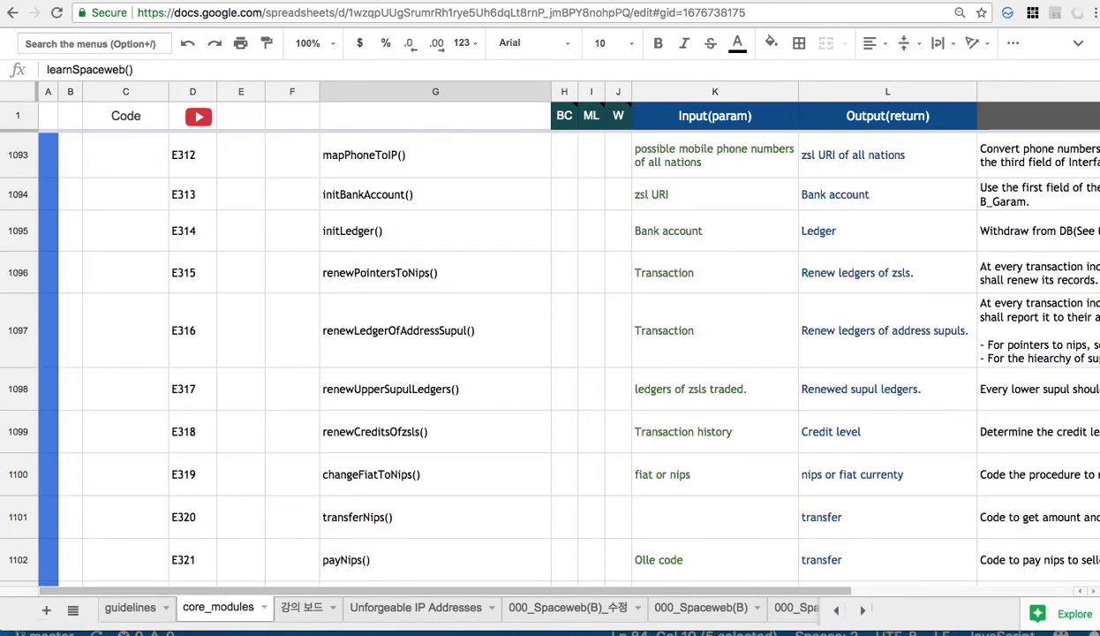
scroll(943, 371, "down", 10)
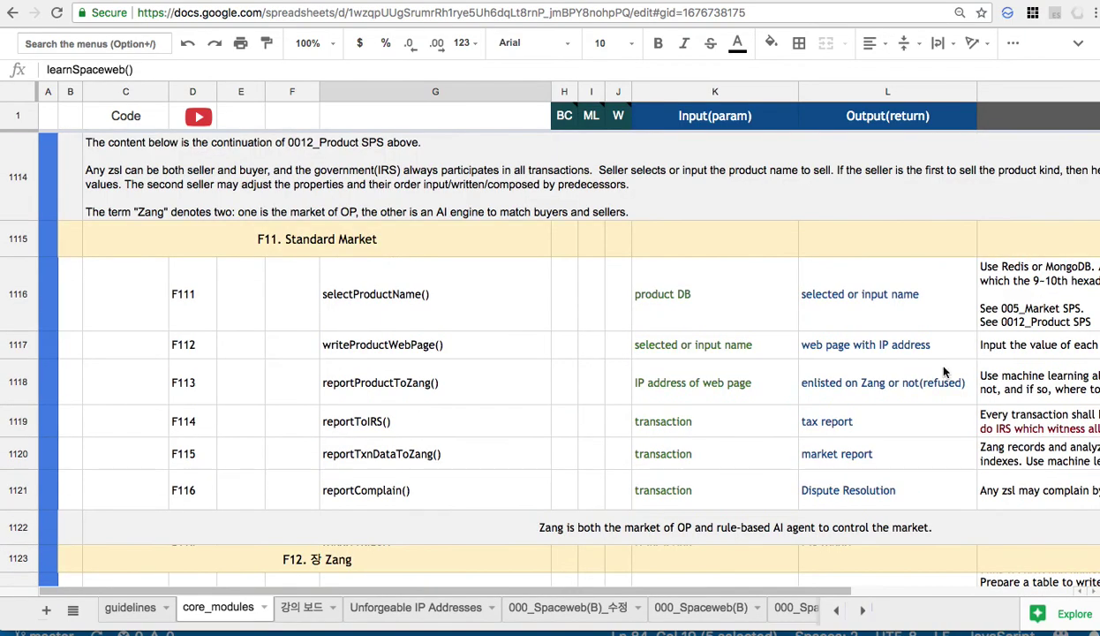
- Examine the input parameter and return value of selectProductName() in the F11. Standard Market section
left_click(720, 308)
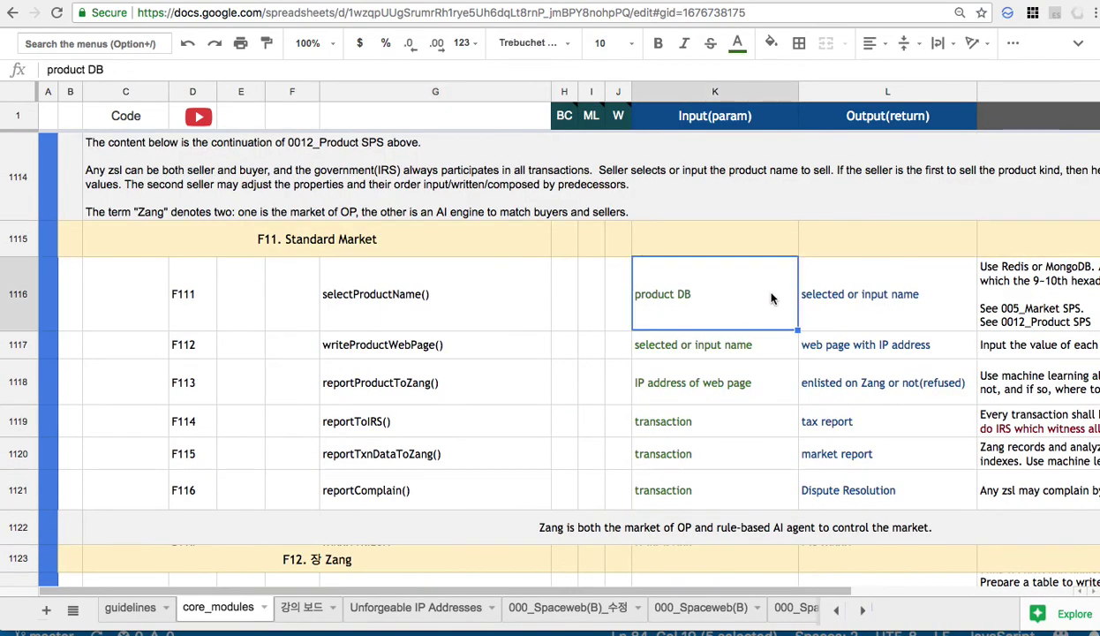
left_click(821, 287)
left_click(731, 261)
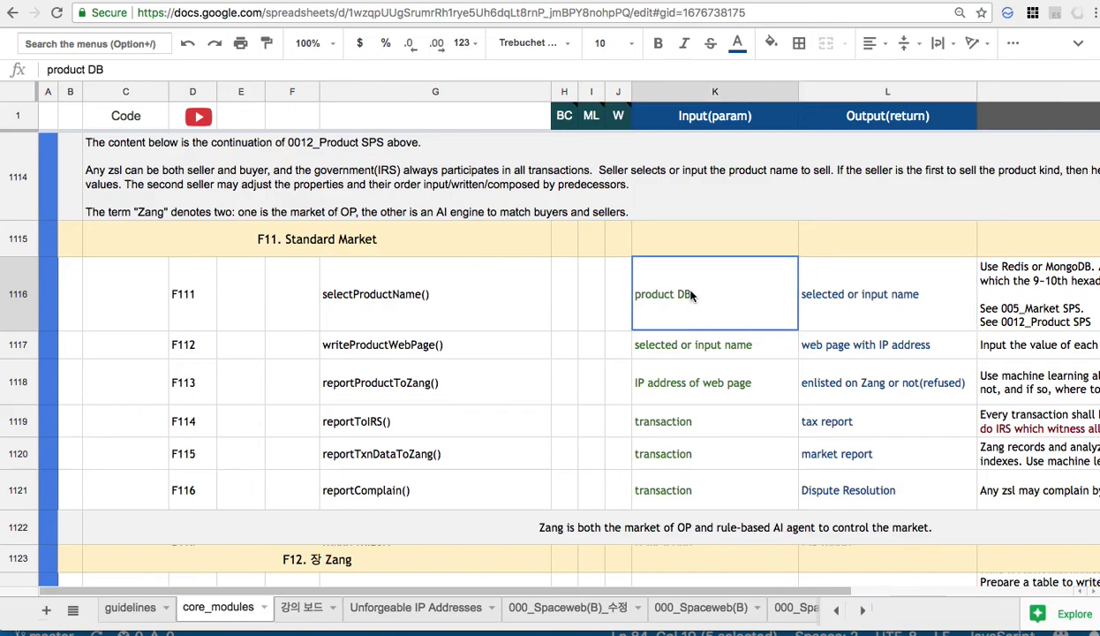
left_click(803, 266)
scroll(898, 289, "right", 2)
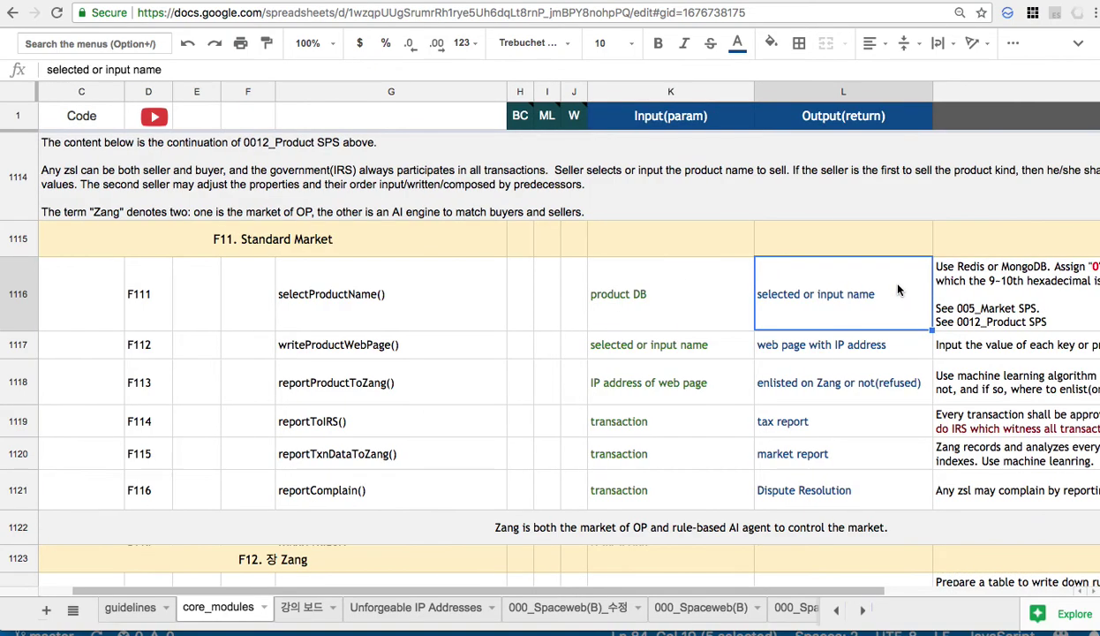